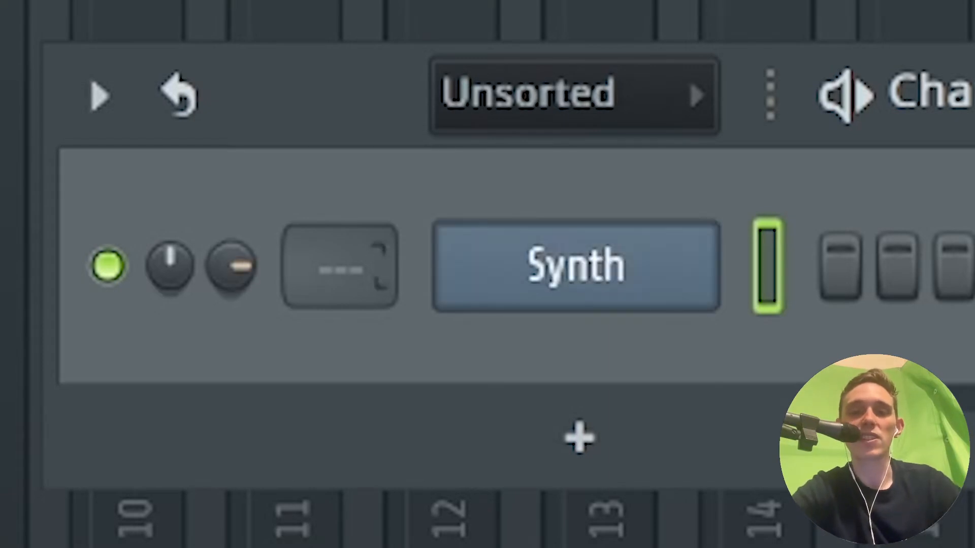
# Route the Synth channel to mixer track 5, open its instrument and audition a few notes
pyautogui.moveTo(339, 266); pyautogui.dragTo(339, 215)
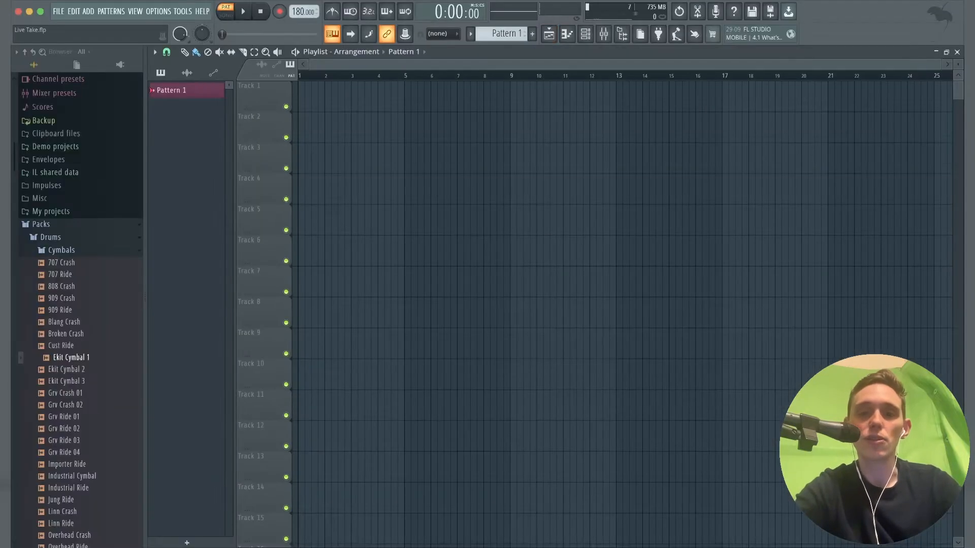
pyautogui.click(585, 34)
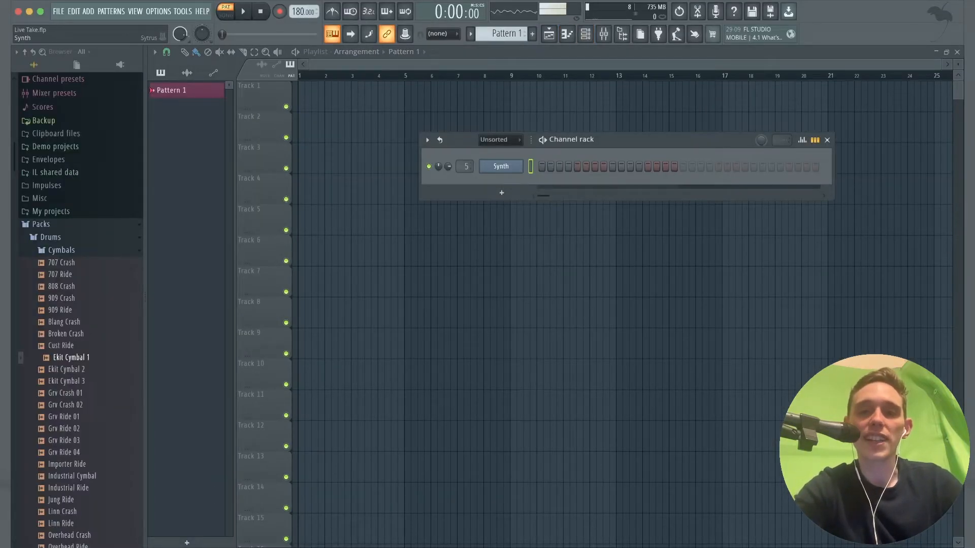
pyautogui.click(501, 166)
pyautogui.press('z')
pyautogui.press('x')
pyautogui.press('c')
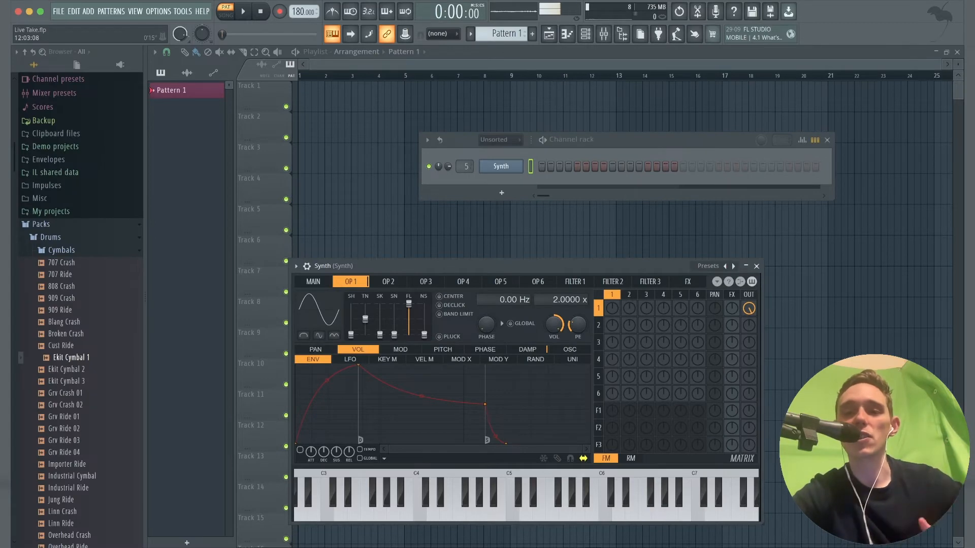
# In the Synth channel's piano roll, enter three G6 notes of two steps each at the start of bar 1 and preview them
pyautogui.click(332, 33)
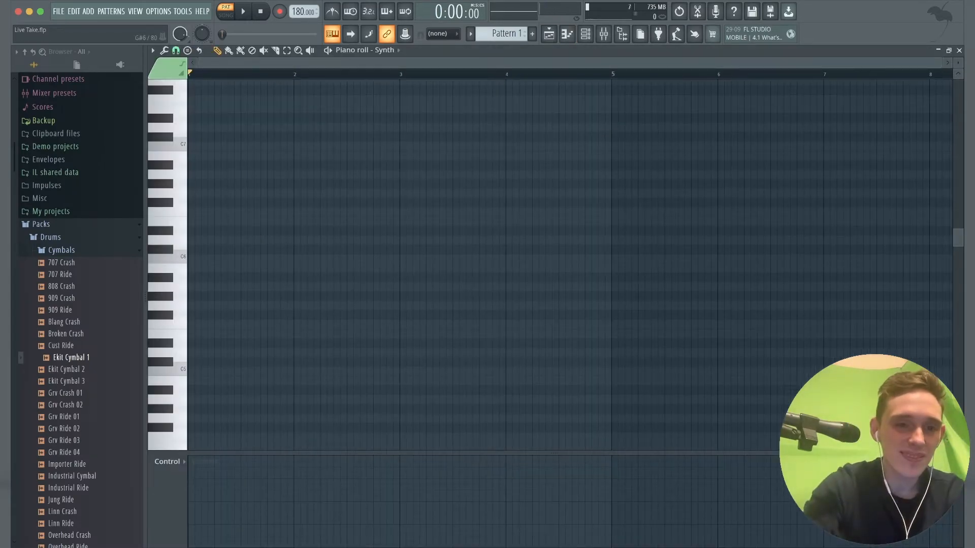
pyautogui.press('F9')
pyautogui.press('F7')
pyautogui.click(192, 193)
pyautogui.click(221, 193)
pyautogui.moveTo(220, 193); pyautogui.dragTo(213, 193)
pyautogui.moveTo(227, 194); pyautogui.dragTo(218, 193)
pyautogui.press('space')
pyautogui.press('space')
# Continue the melody with three F#6, three G6 and three A6 notes of two steps each, and preview it
pyautogui.click(234, 203)
pyautogui.click(247, 203)
pyautogui.click(261, 203)
pyautogui.click(274, 193)
pyautogui.click(287, 194)
pyautogui.click(300, 193)
pyautogui.click(317, 175)
pyautogui.click(323, 175)
pyautogui.click(336, 174)
pyautogui.press('space')
pyautogui.press('space')
# Finish the two-bar melody with two B6 and two F#6 notes, and play it back
pyautogui.click(353, 156)
pyautogui.click(366, 156)
pyautogui.click(379, 203)
pyautogui.click(393, 203)
pyautogui.press('space')
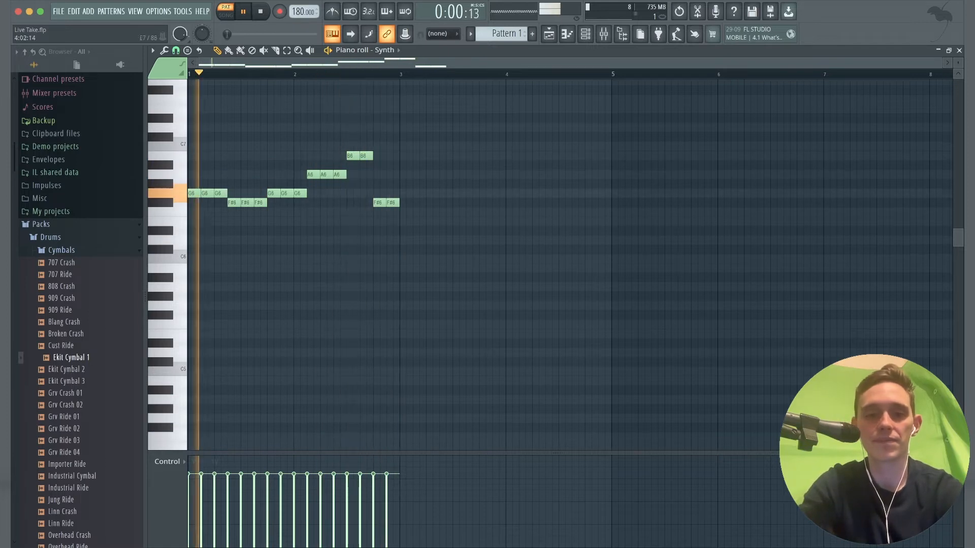
pyautogui.press('space')
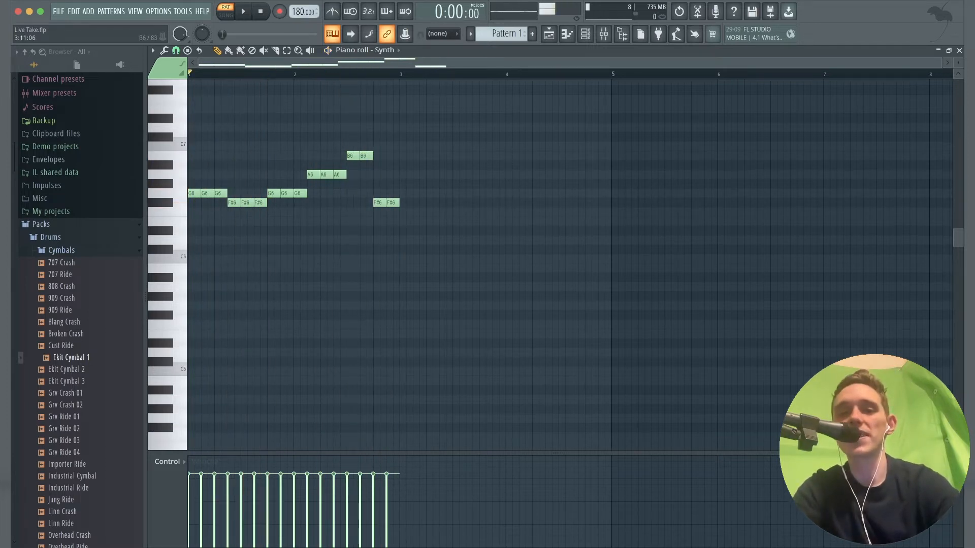
pyautogui.press('space')
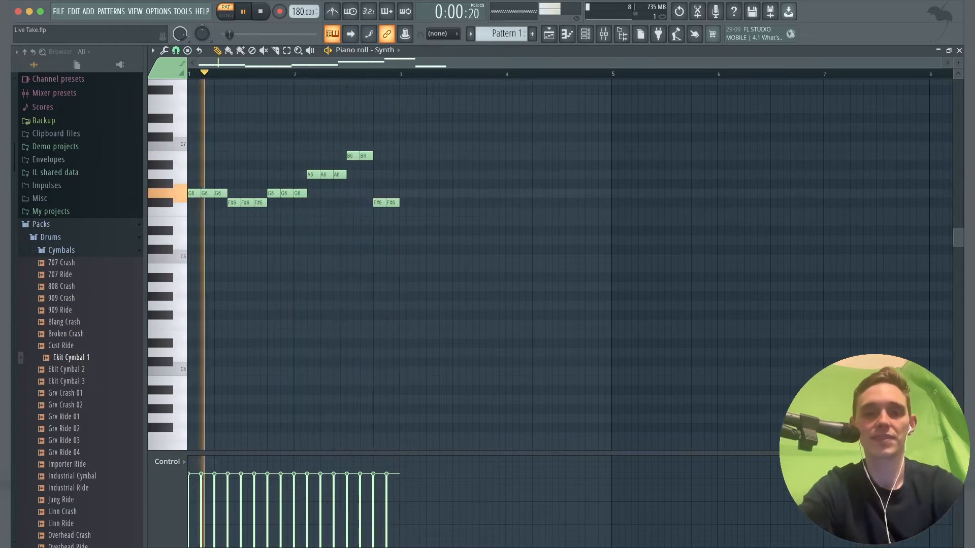
pyautogui.press('space')
pyautogui.click(313, 175)
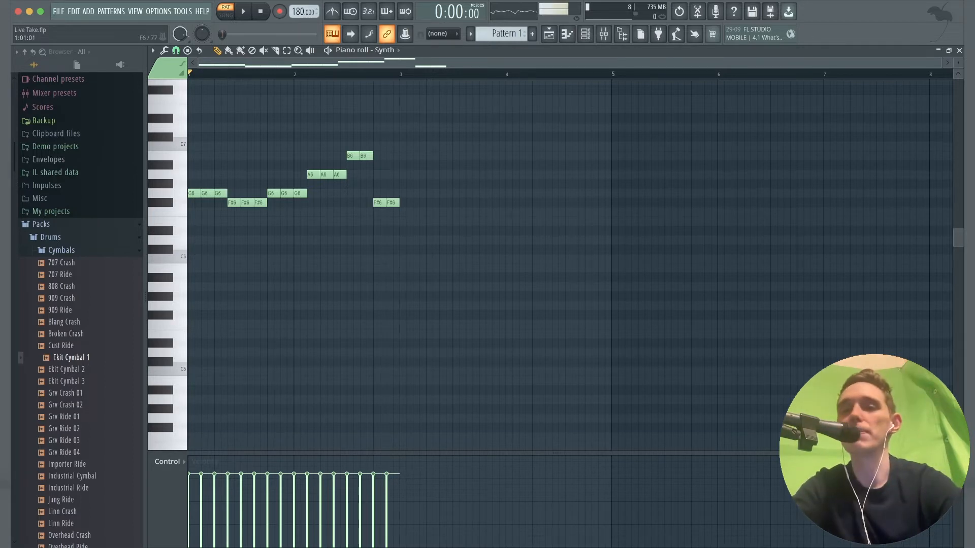
# Start a lower harmony with three E6 notes under the opening G6 group and three B5 notes under the F#6 group
pyautogui.click(192, 222)
pyautogui.click(207, 221)
pyautogui.click(221, 221)
pyautogui.click(233, 268)
pyautogui.click(248, 268)
pyautogui.click(261, 268)
# Add six E6 harmony notes under the second G6 group and the A6 group
pyautogui.click(274, 221)
pyautogui.click(287, 221)
pyautogui.click(300, 221)
pyautogui.click(313, 222)
pyautogui.click(326, 221)
pyautogui.click(340, 221)
# Complete the harmony with two G6 notes under the B6 pair and two D6 notes under the last F#6 pair, and play it
pyautogui.click(353, 193)
pyautogui.click(366, 193)
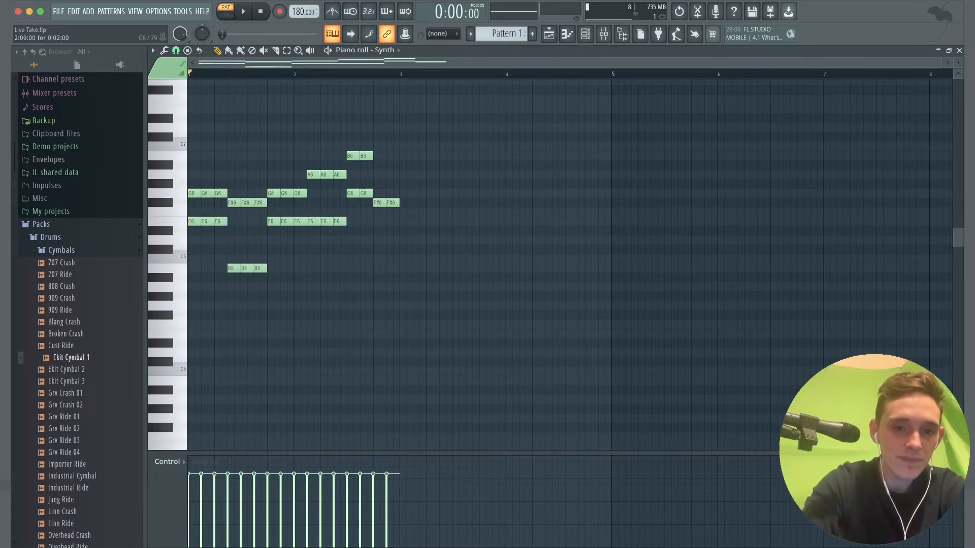
pyautogui.click(379, 240)
pyautogui.click(392, 240)
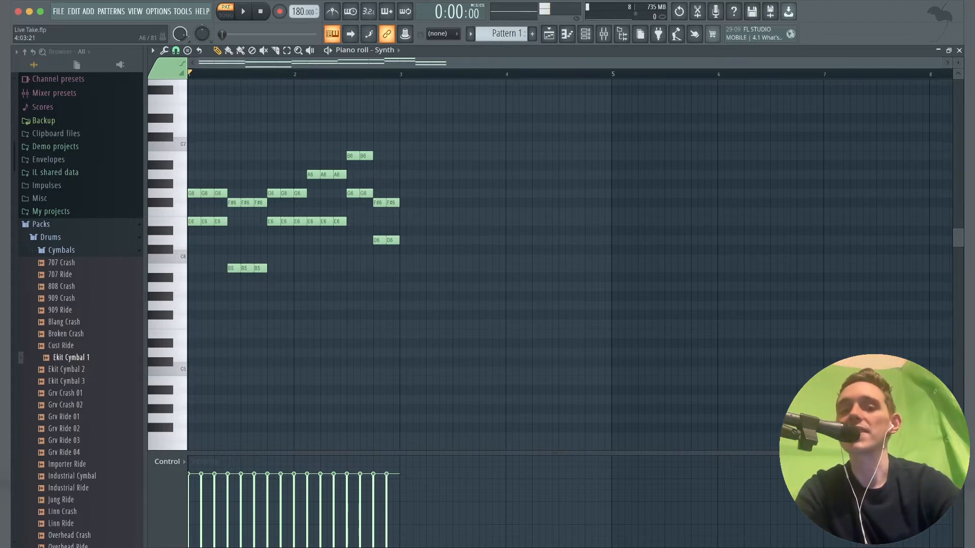
pyautogui.press('space')
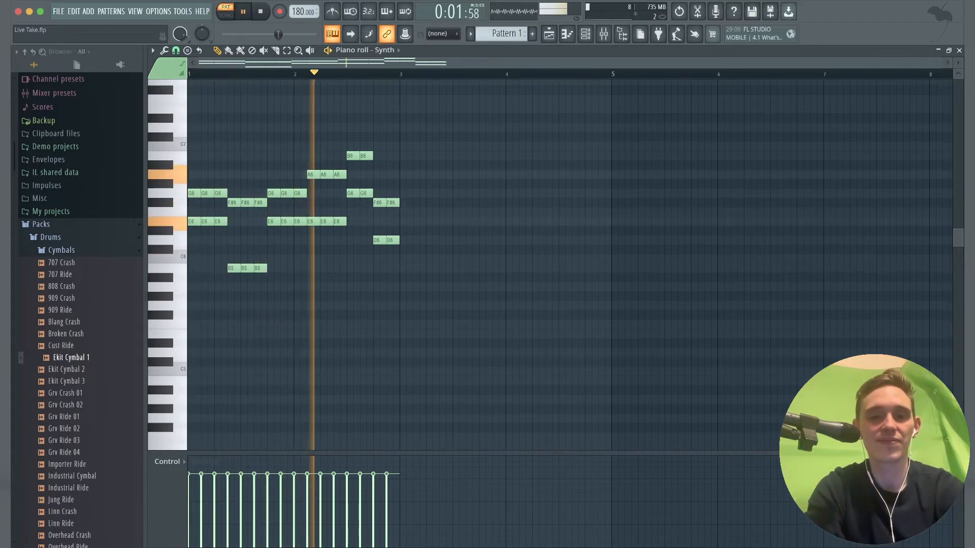
pyautogui.press('space')
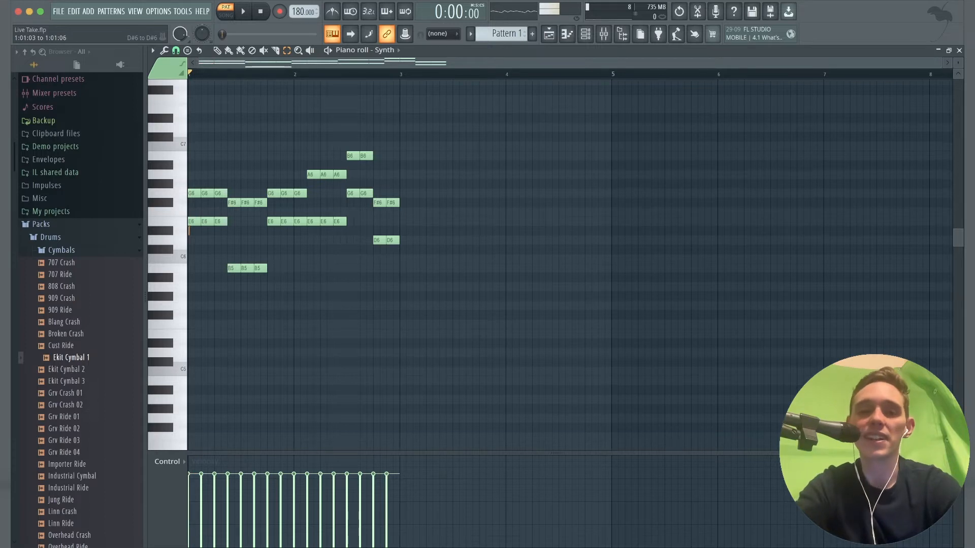
# Select all the lower harmony notes, reduce their velocity to about 57% and play the pattern
pyautogui.moveTo(189, 231); pyautogui.dragTo(244, 221)
pyautogui.moveTo(218, 282); pyautogui.dragTo(341, 220)
pyautogui.moveTo(348, 201); pyautogui.dragTo(370, 193)
pyautogui.moveTo(375, 247); pyautogui.dragTo(400, 239)
pyautogui.press('p')
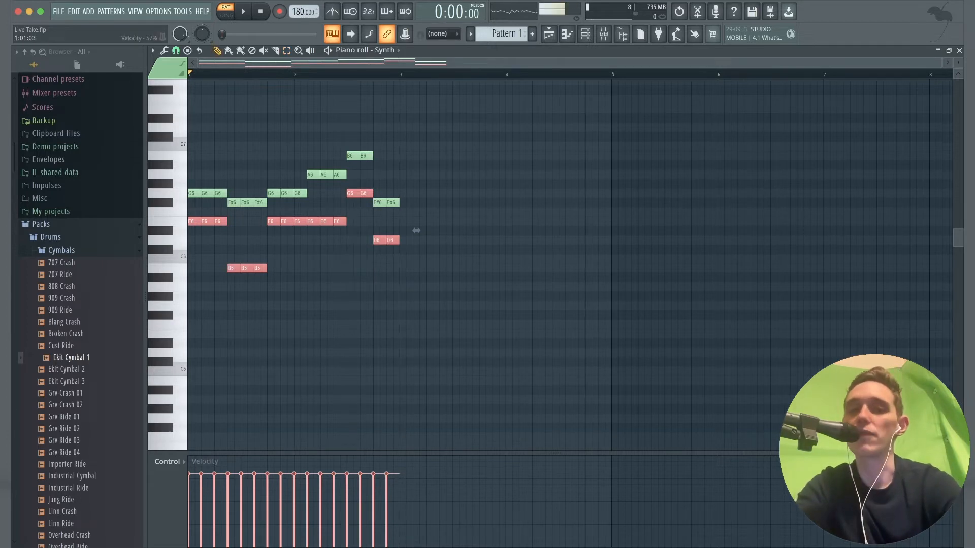
pyautogui.moveTo(189, 496); pyautogui.dragTo(334, 498)
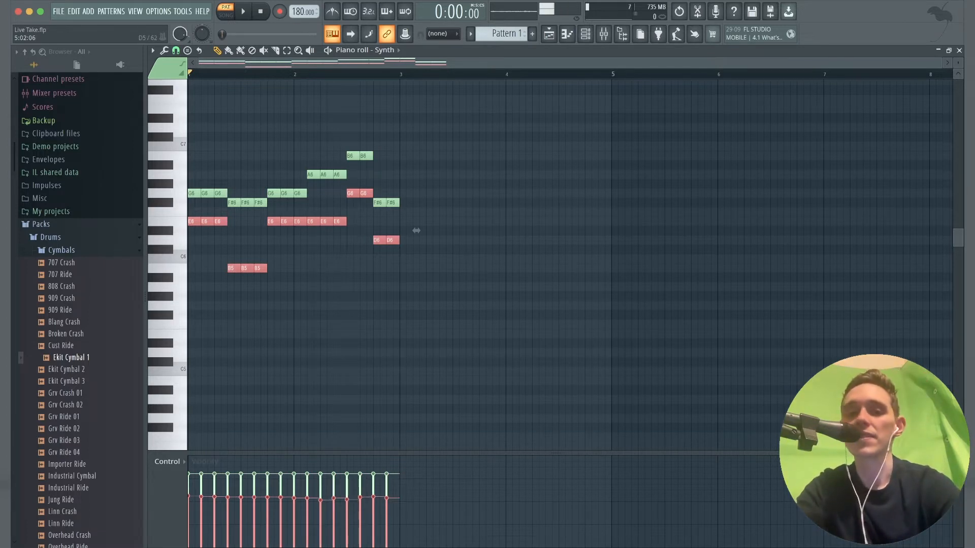
pyautogui.press('space')
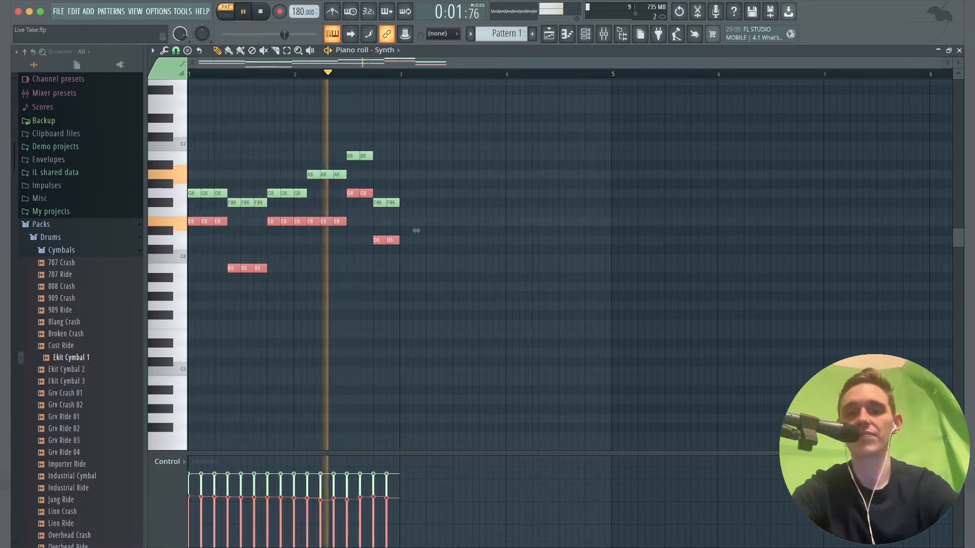
pyautogui.press('space')
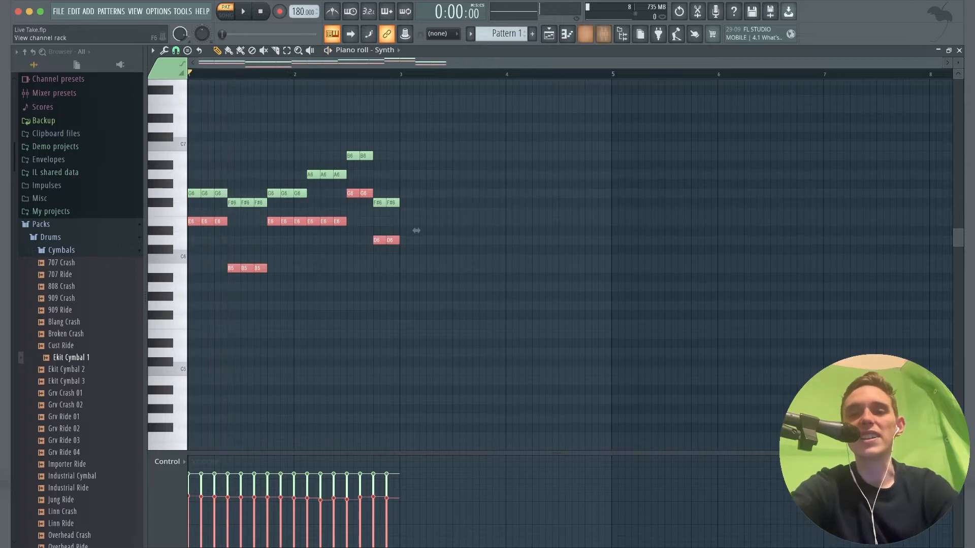
# Add a second Sytrus channel with the default preset and route it to mixer track 6
pyautogui.click(585, 34)
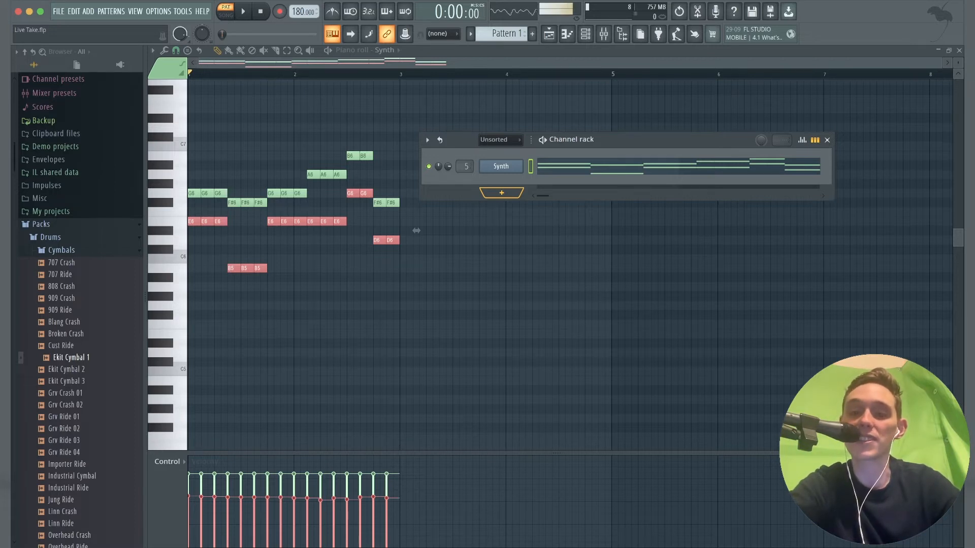
pyautogui.click(500, 166)
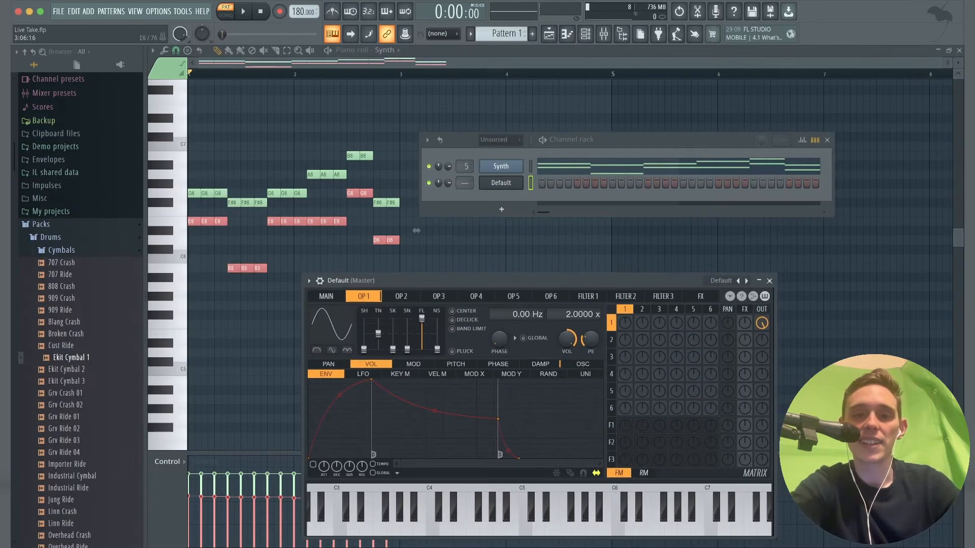
pyautogui.moveTo(465, 183); pyautogui.dragTo(465, 172)
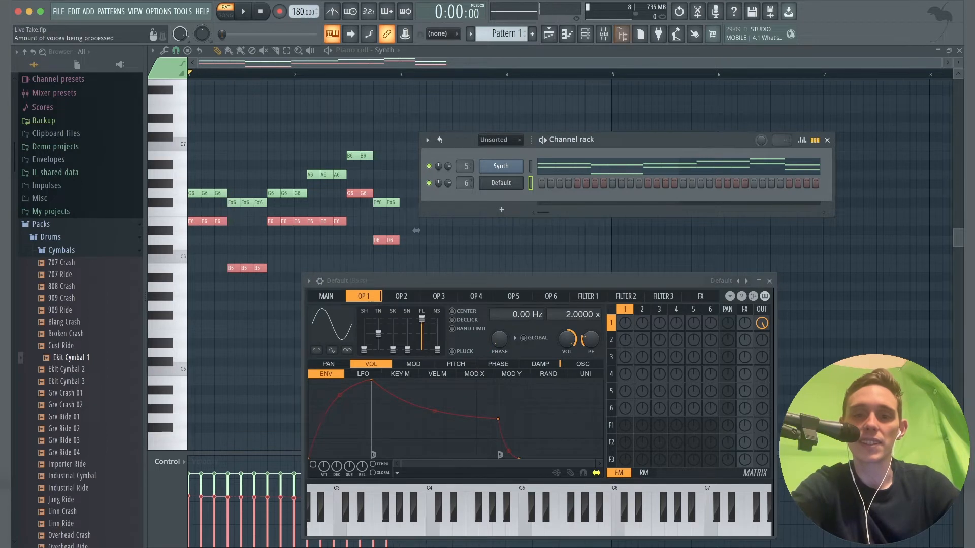
# In the Default channel's instrument, set operator 1's frequency ratio to 0.2500 x
pyautogui.click(603, 34)
pyautogui.click(567, 34)
pyautogui.click(567, 34)
pyautogui.click(585, 34)
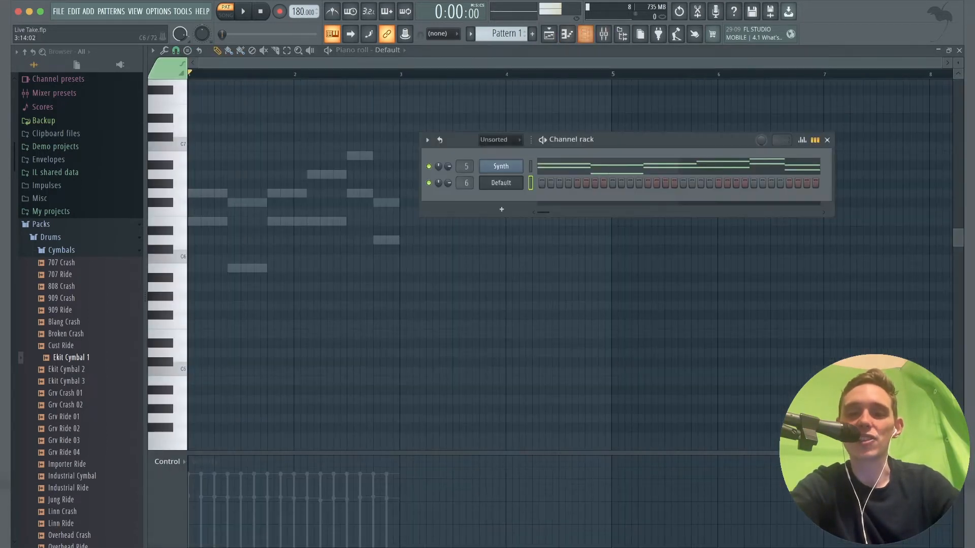
pyautogui.click(501, 183)
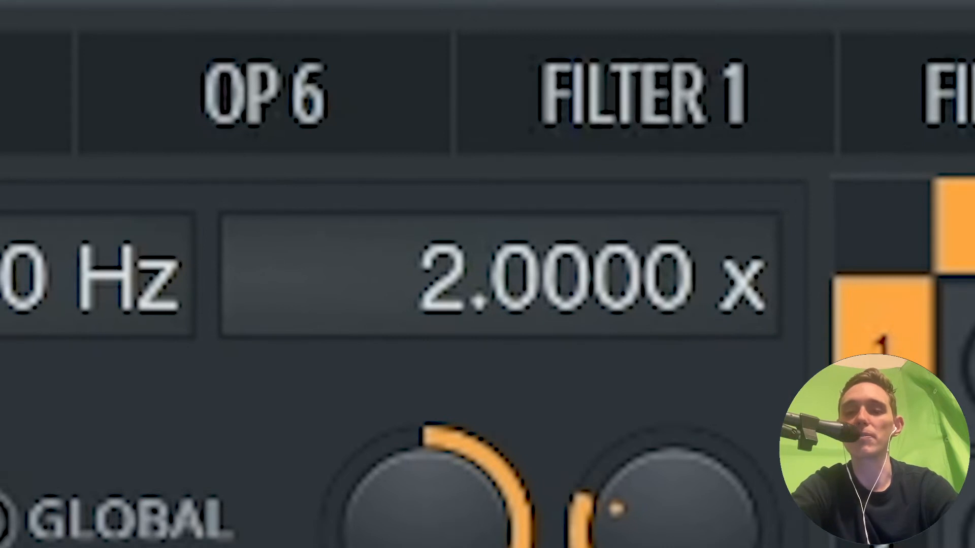
pyautogui.moveTo(443, 278); pyautogui.dragTo(443, 314)
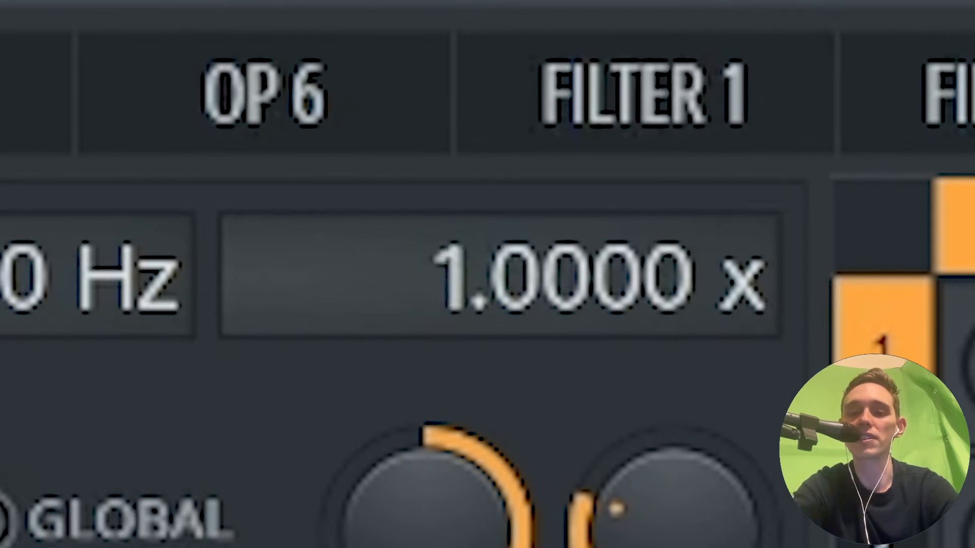
pyautogui.moveTo(516, 279); pyautogui.dragTo(515, 340)
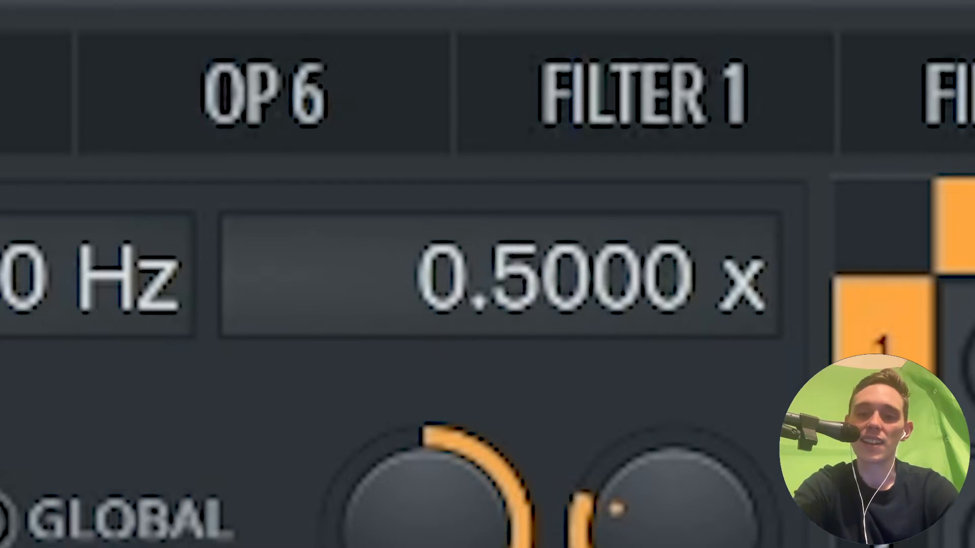
pyautogui.moveTo(515, 279); pyautogui.dragTo(515, 315)
pyautogui.moveTo(563, 278); pyautogui.dragTo(563, 239)
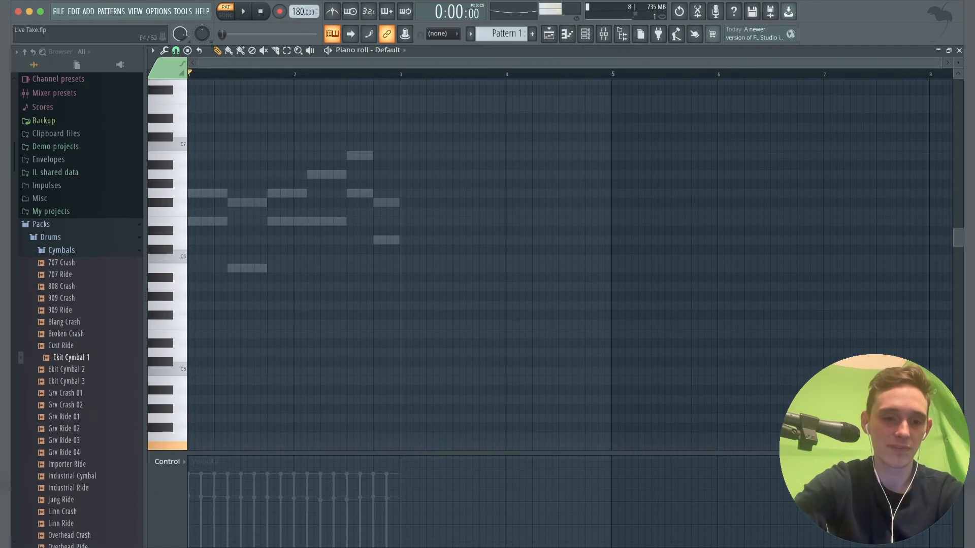
# In the Default channel's piano roll, enter an E5 bass note of 28 steps and a D5 note filling the rest of bar 2, and preview them
pyautogui.click(191, 333)
pyautogui.moveTo(200, 334); pyautogui.dragTo(377, 353)
pyautogui.click(382, 353)
pyautogui.press('space')
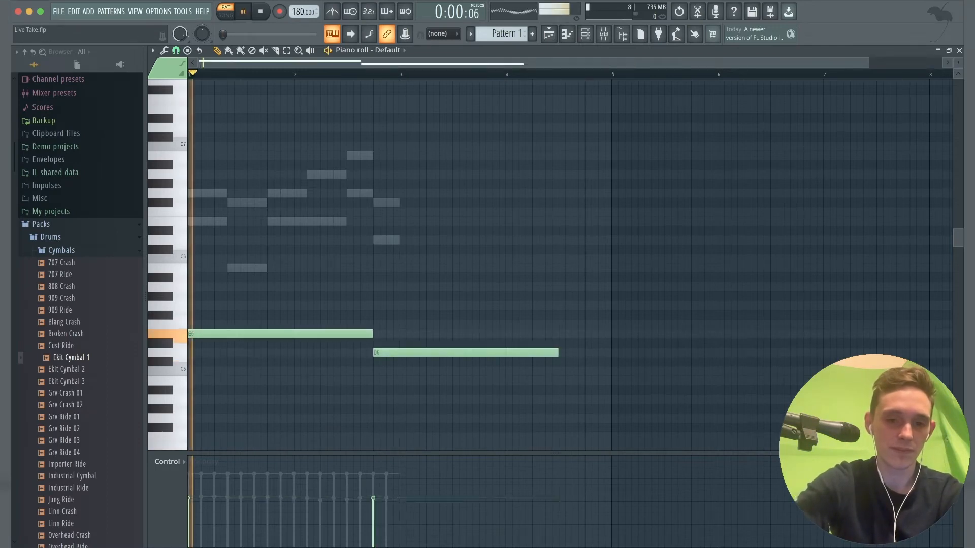
pyautogui.moveTo(556, 352); pyautogui.dragTo(398, 353)
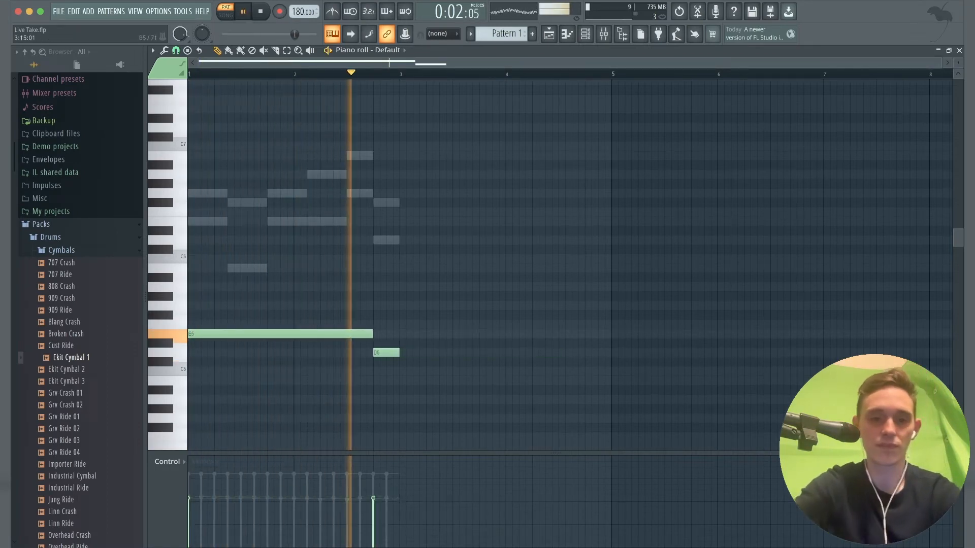
pyautogui.press('space')
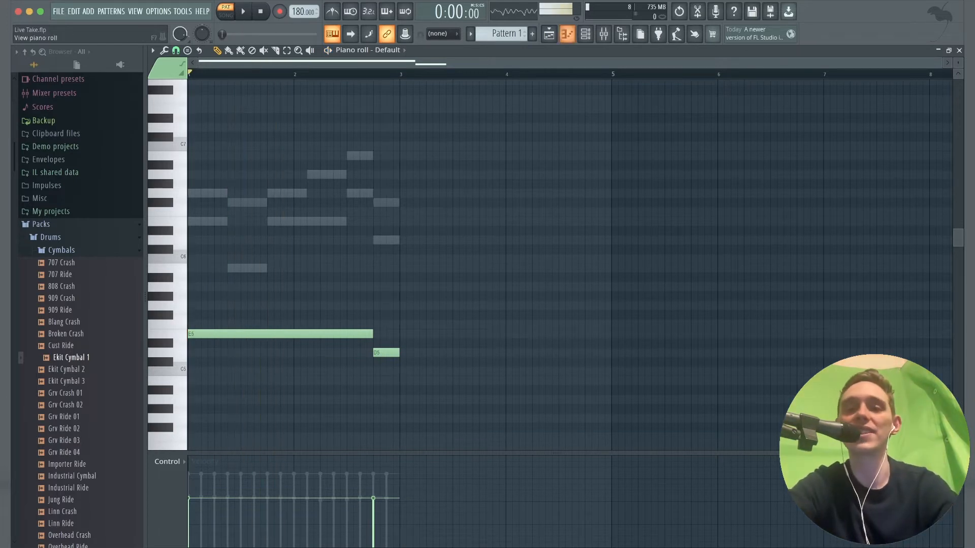
pyautogui.click(567, 34)
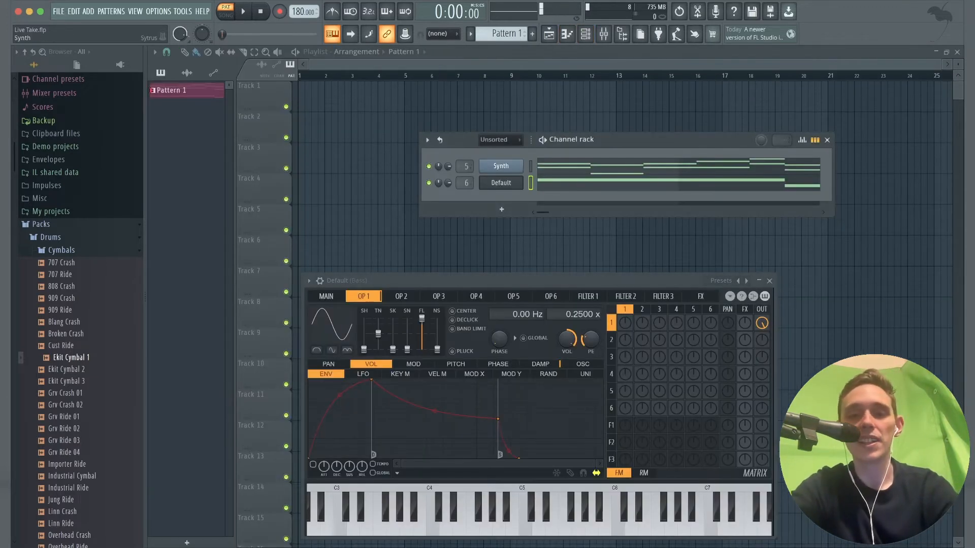
# Open the Synth channel's instrument and set its unison to order 9 with VL and PH at maximum
pyautogui.click(501, 167)
pyautogui.moveTo(482, 266); pyautogui.dragTo(449, 214)
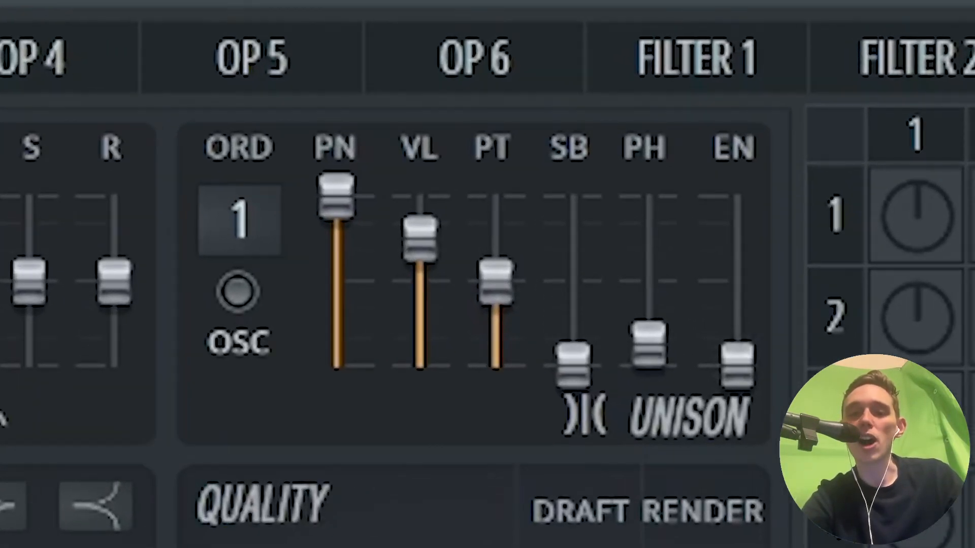
pyautogui.moveTo(239, 219); pyautogui.dragTo(239, 152)
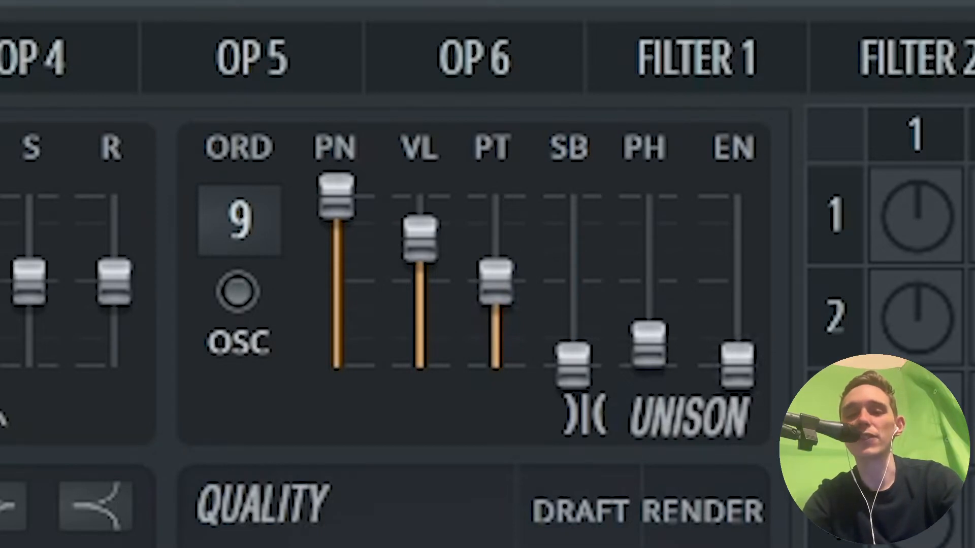
pyautogui.moveTo(420, 239); pyautogui.dragTo(419, 195)
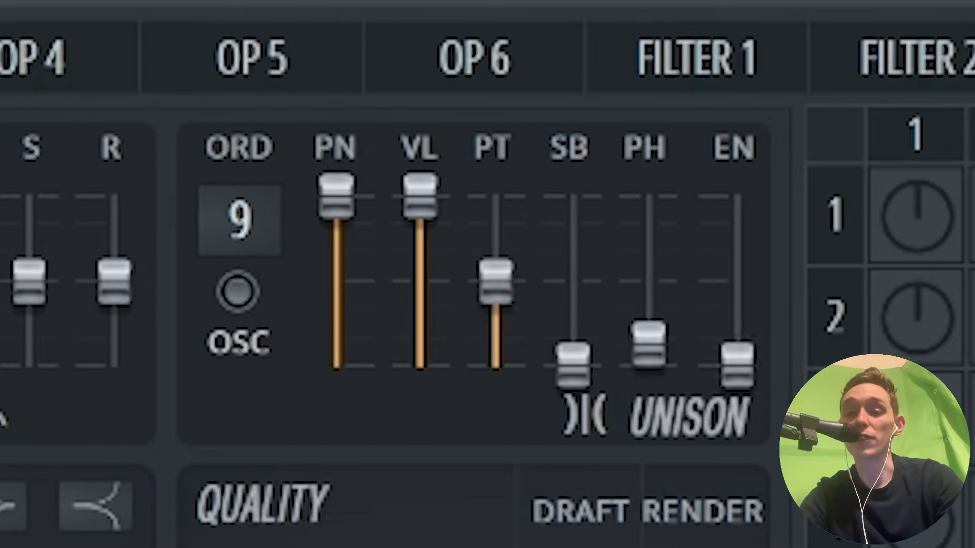
pyautogui.moveTo(649, 343); pyautogui.dragTo(649, 197)
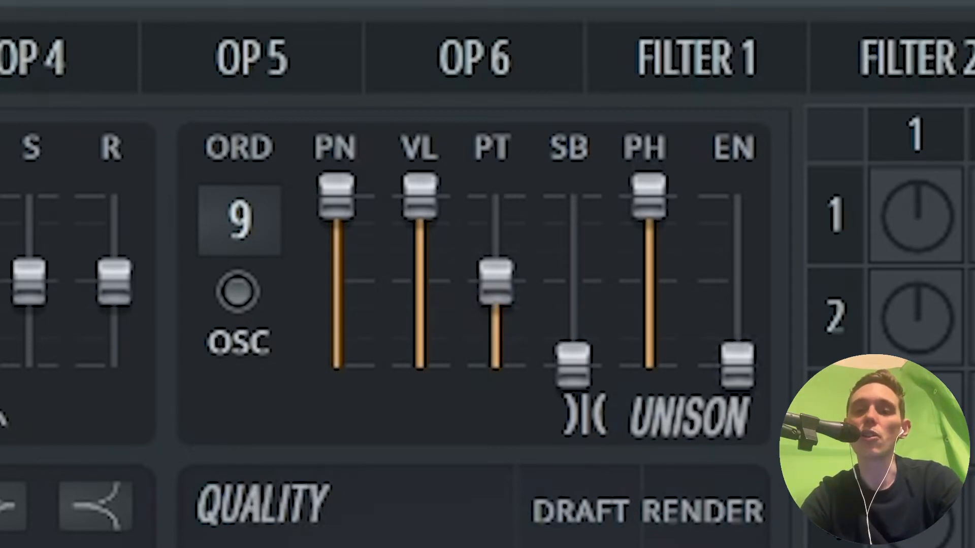
# Try a higher and a minimum unison PT amount, and settle just above the midpoint
pyautogui.moveTo(495, 282); pyautogui.dragTo(496, 263)
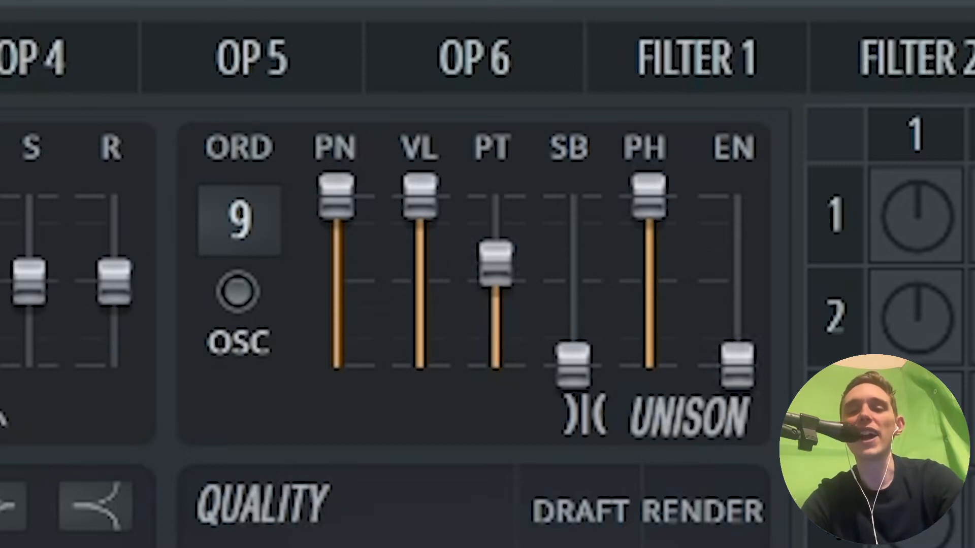
pyautogui.moveTo(495, 263); pyautogui.dragTo(495, 365)
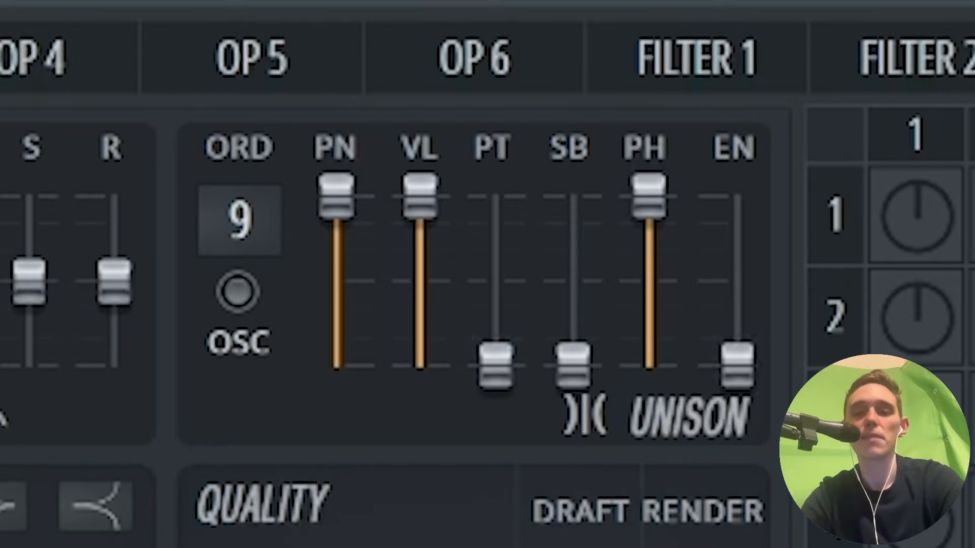
pyautogui.moveTo(495, 366); pyautogui.dragTo(495, 277)
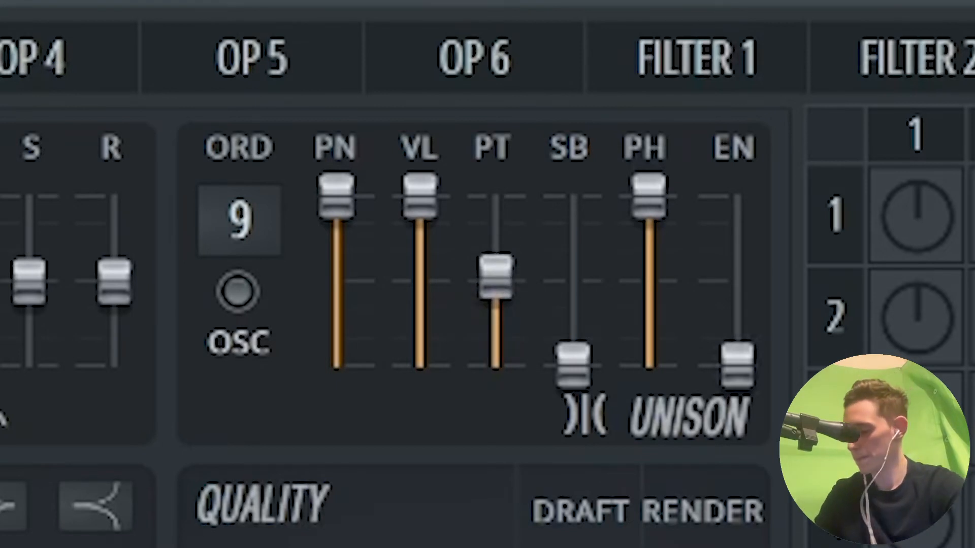
# Fine-tune the Synth's unison PT amount to slightly below the midpoint
pyautogui.moveTo(495, 277)
pyautogui.mouseDown()
pyautogui.moveTo(495, 217)
pyautogui.moveTo(496, 311)
pyautogui.moveTo(495, 296)
pyautogui.mouseUp()
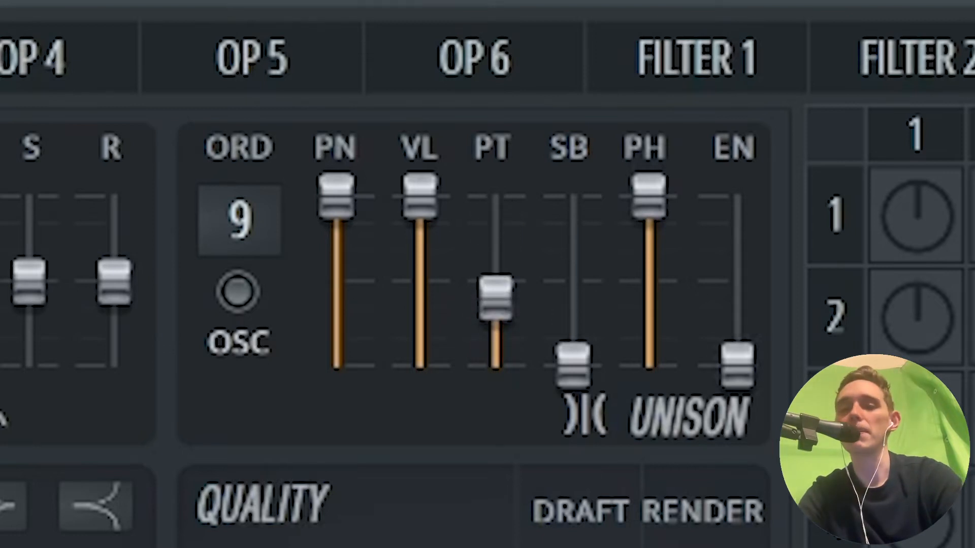
pyautogui.moveTo(496, 298); pyautogui.dragTo(495, 290)
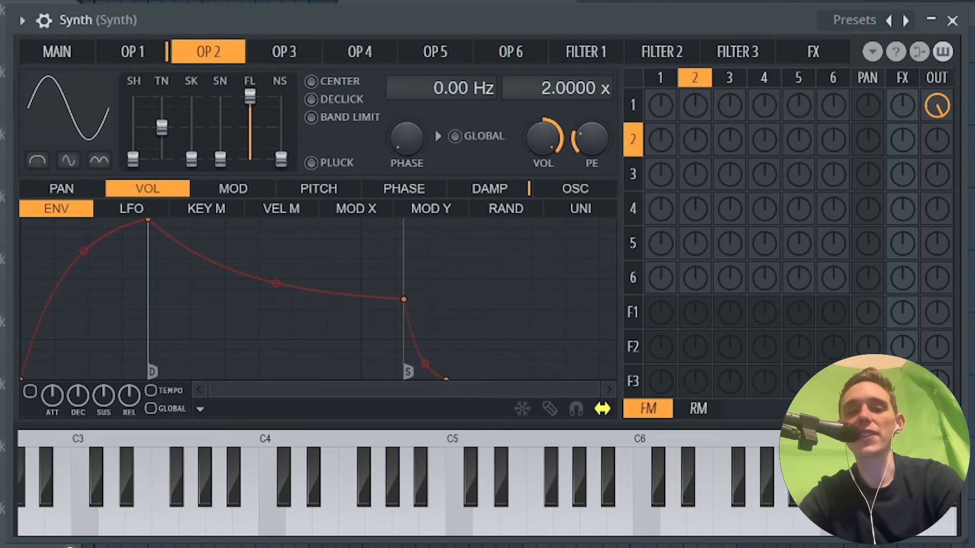
# Give the Synth's operator 2 the same band-limited saw shape as operator 1 and set its frequency ratio to 1.0000 x
pyautogui.click(133, 52)
pyautogui.click(208, 52)
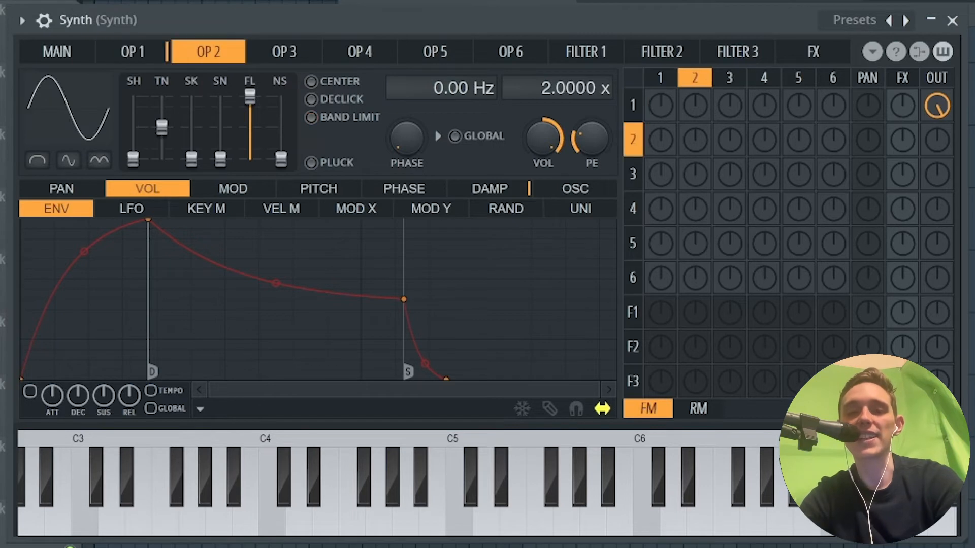
pyautogui.click(133, 52)
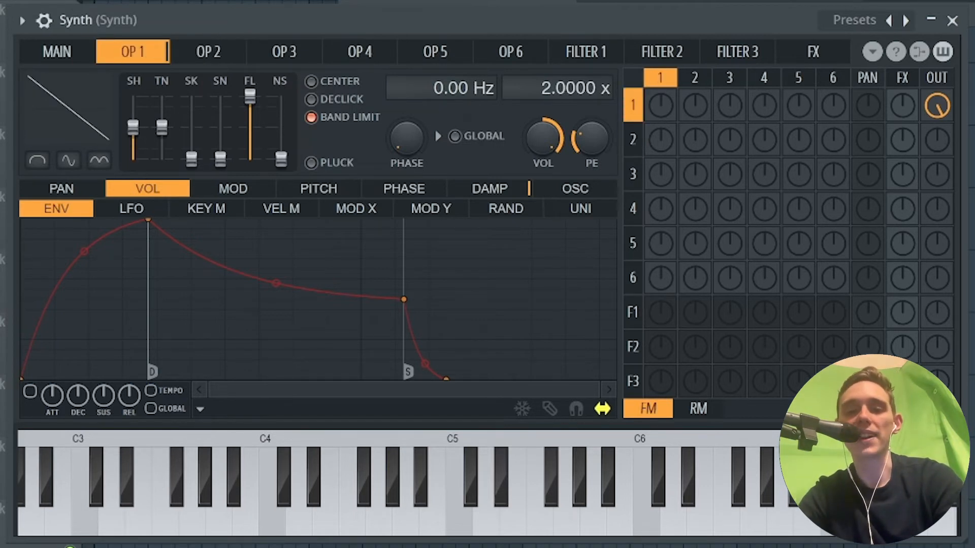
pyautogui.click(208, 51)
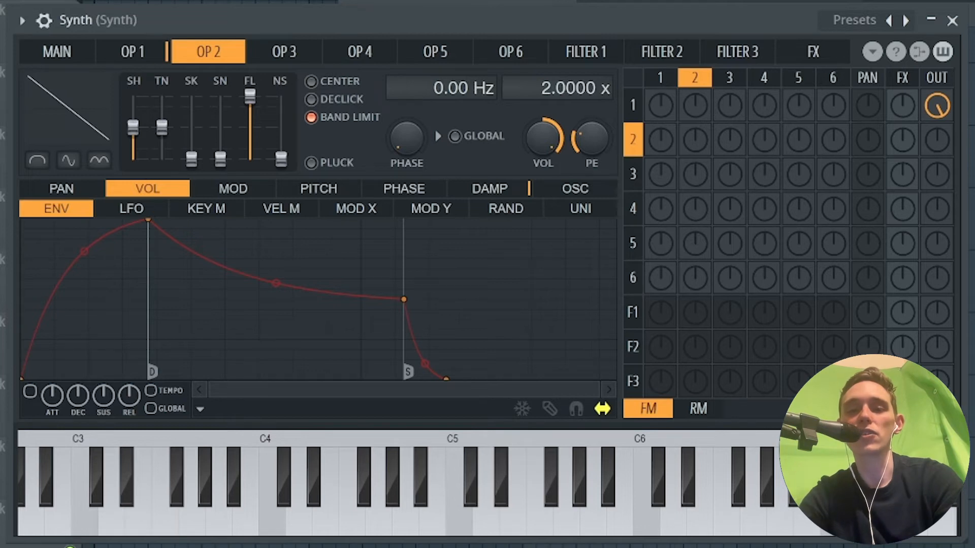
pyautogui.moveTo(547, 88); pyautogui.dragTo(547, 94)
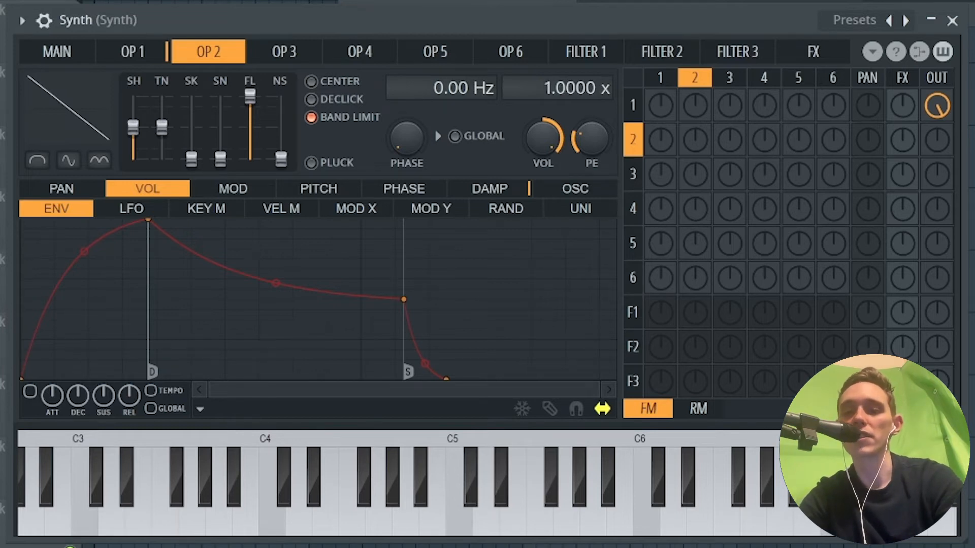
# Preview the pattern and raise operator 2's output level in the Synth's matrix
pyautogui.press('space')
pyautogui.press('space')
pyautogui.press('space')
pyautogui.moveTo(937, 140); pyautogui.dragTo(936, 94)
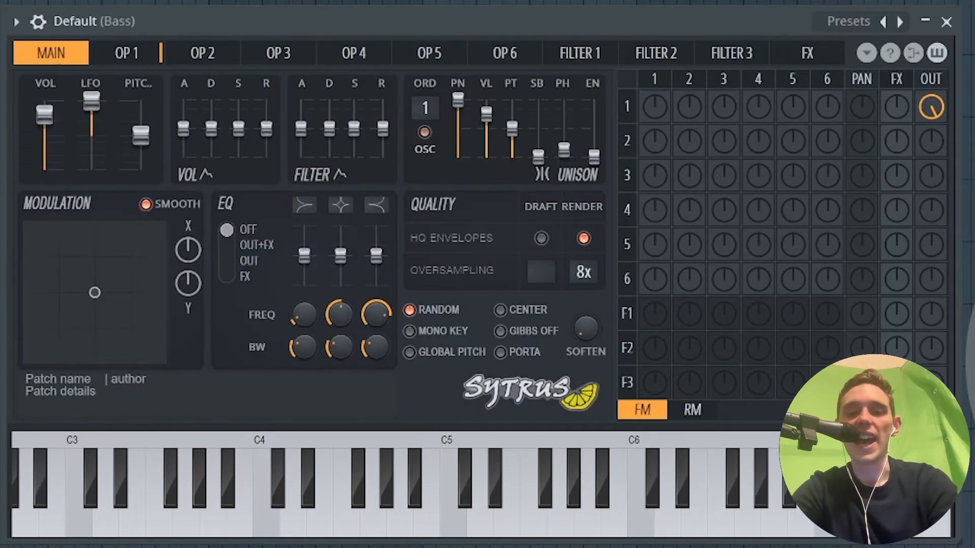
# In the Default channel's instrument, set unison to order 9 with PH at maximum and PT slightly above the midpoint
pyautogui.moveTo(425, 109); pyautogui.dragTo(425, 82)
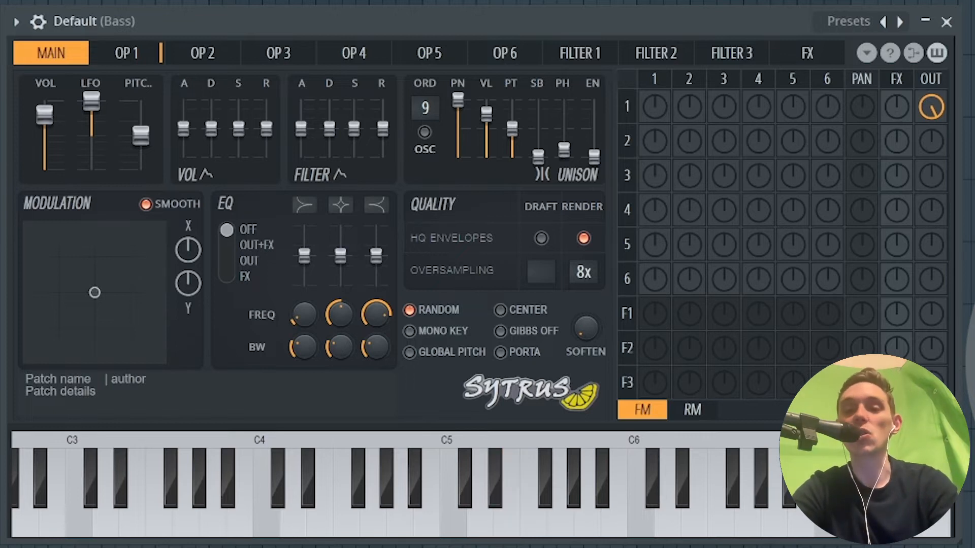
pyautogui.moveTo(563, 150); pyautogui.dragTo(563, 100)
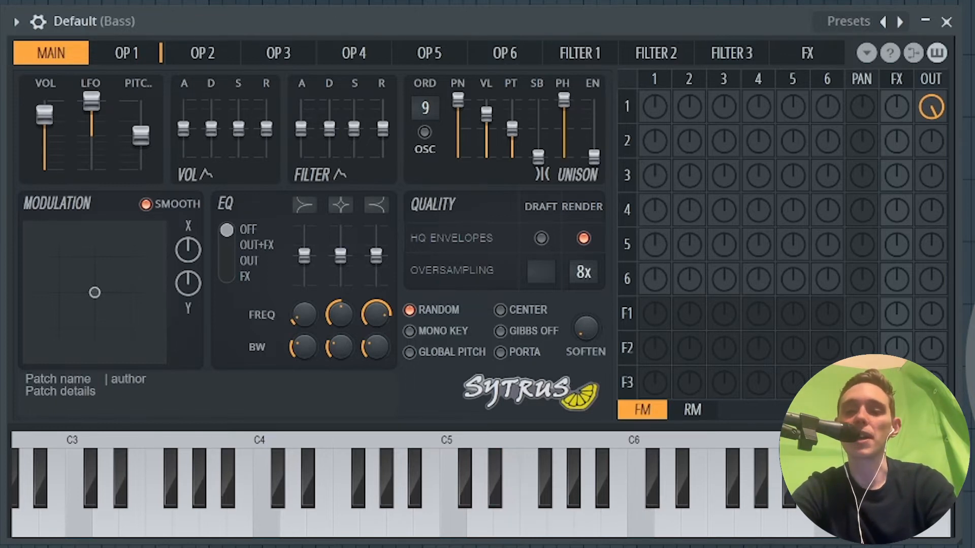
pyautogui.moveTo(511, 128); pyautogui.dragTo(512, 122)
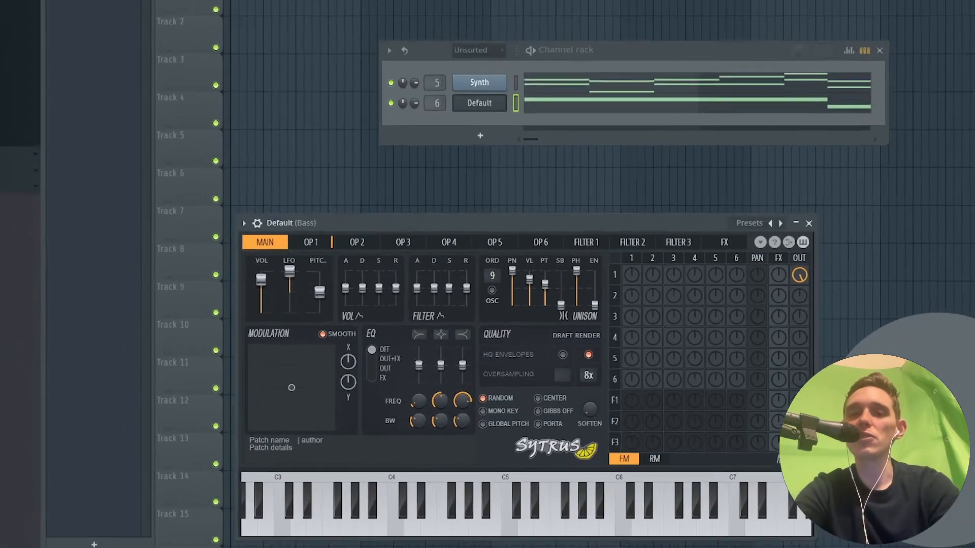
# Add Fruity parametric EQ 2 to the Bass mixer track and shape band 7 into a gentle low pass while previewing
pyautogui.press('F9')
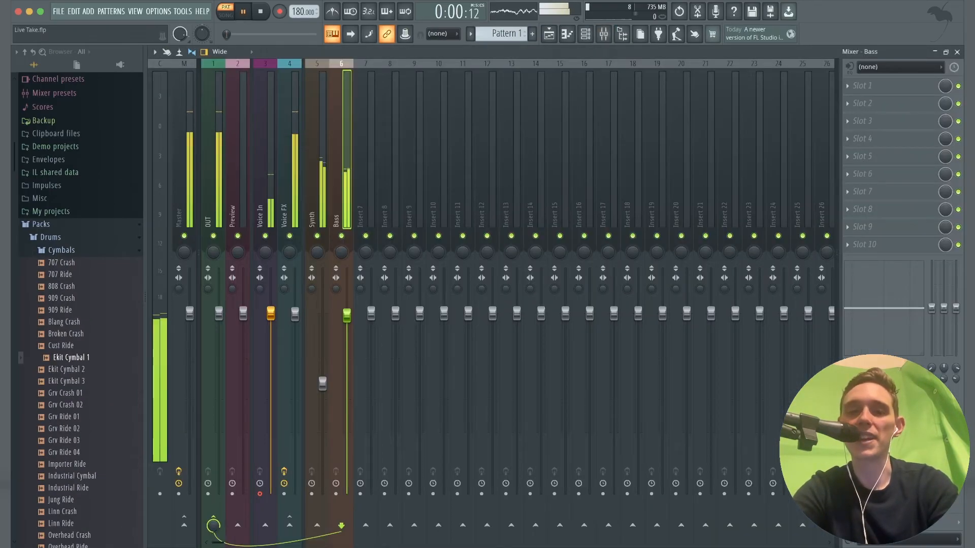
pyautogui.press('space')
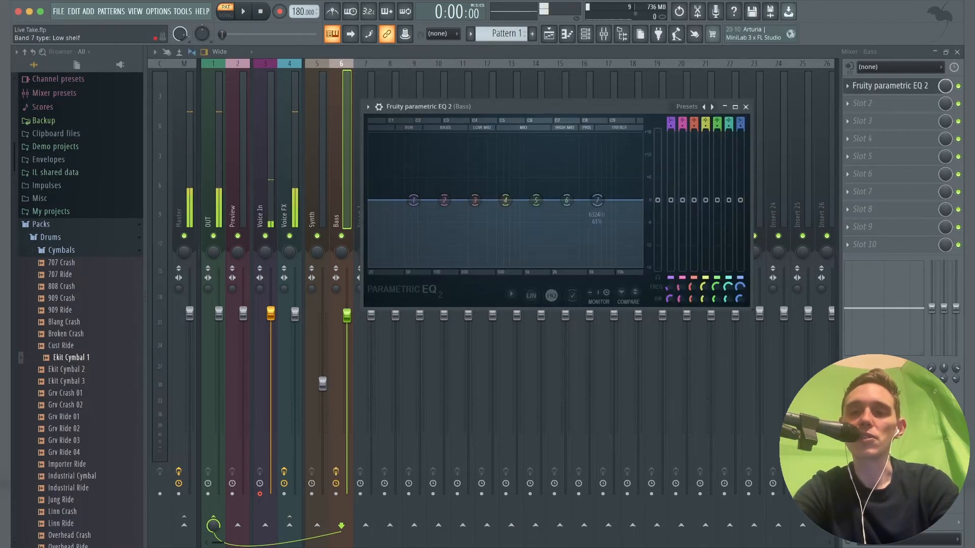
pyautogui.moveTo(740, 124); pyautogui.dragTo(740, 147)
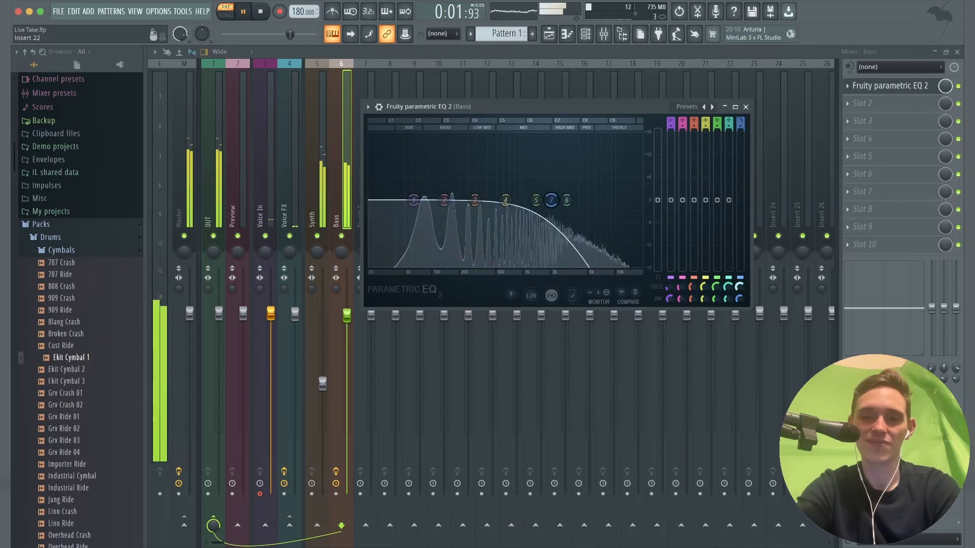
pyautogui.moveTo(553, 200); pyautogui.dragTo(617, 200)
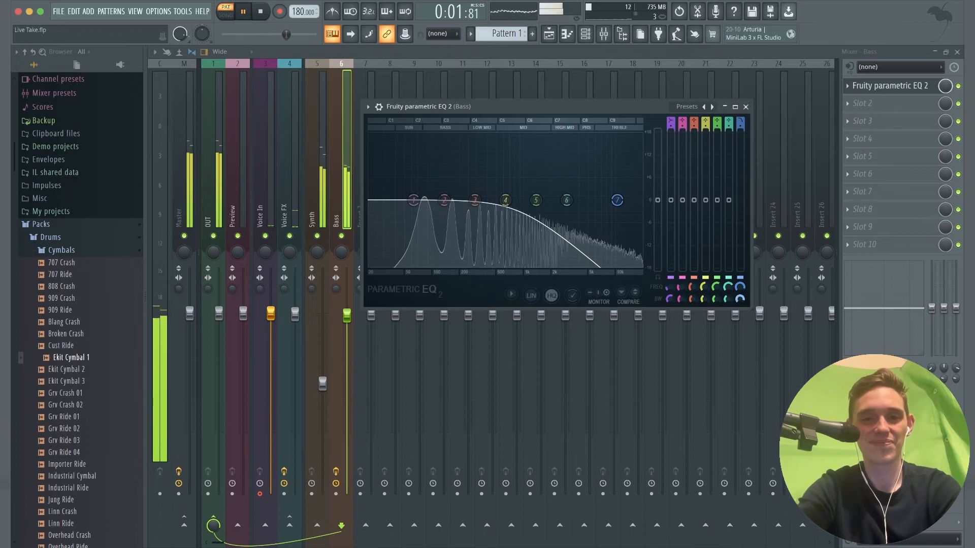
pyautogui.press('space')
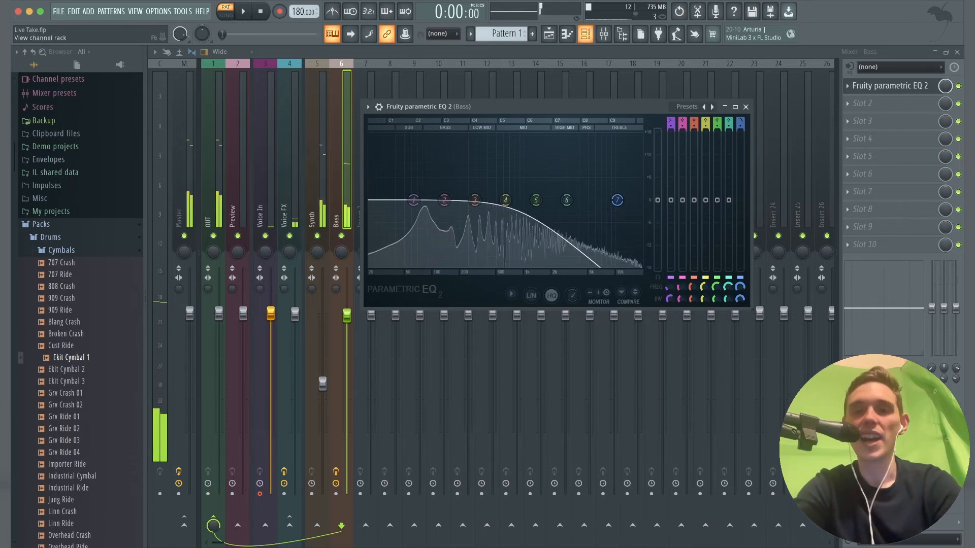
# Rename the Default channel as Bass and open its instrument
pyautogui.press('F6')
pyautogui.press('F7')
pyautogui.press('F7')
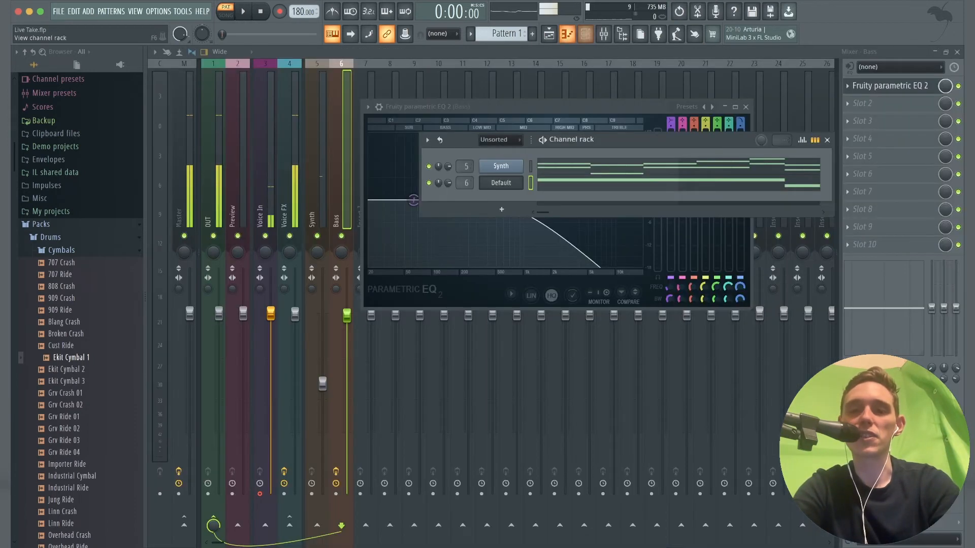
pyautogui.click(501, 183)
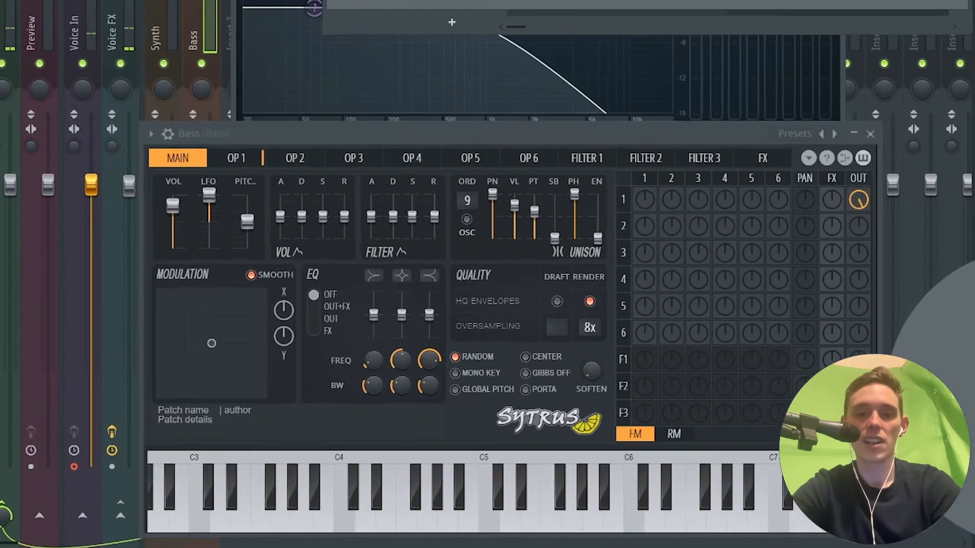
# Set the Bass instrument's operator 2 to a band-limited saw at a 0.5000 x frequency ratio and raise its output level
pyautogui.click(294, 158)
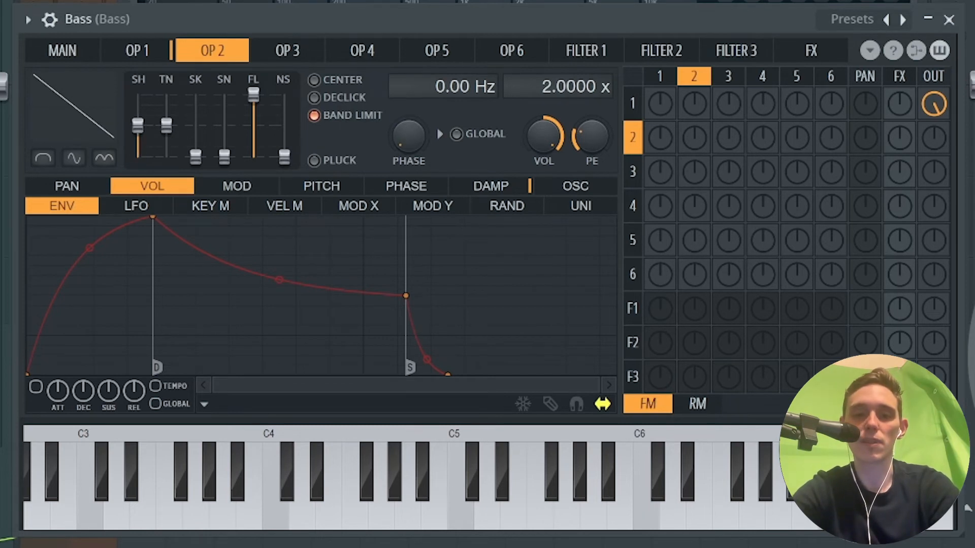
pyautogui.click(137, 50)
pyautogui.click(212, 50)
pyautogui.click(137, 51)
pyautogui.click(212, 51)
pyautogui.moveTo(558, 87); pyautogui.dragTo(559, 101)
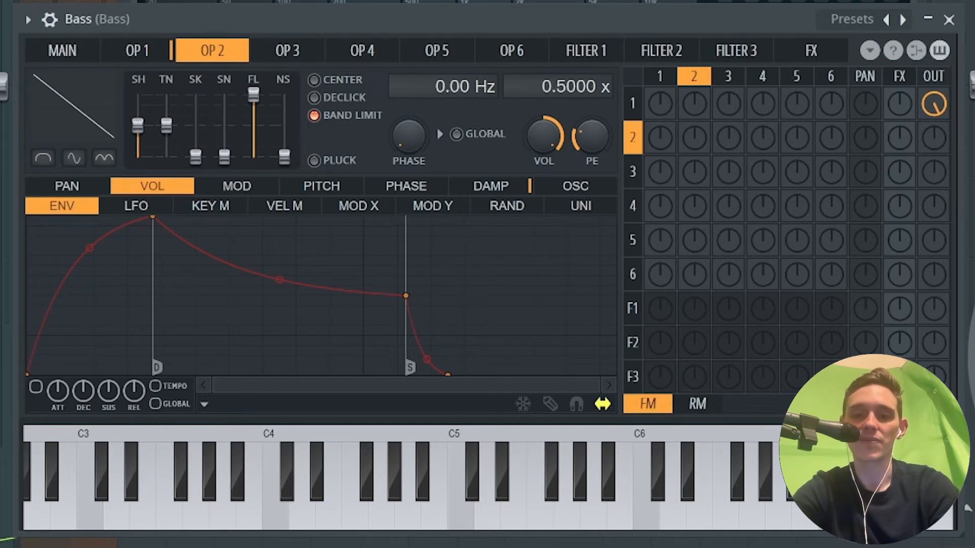
pyautogui.moveTo(933, 137); pyautogui.dragTo(933, 86)
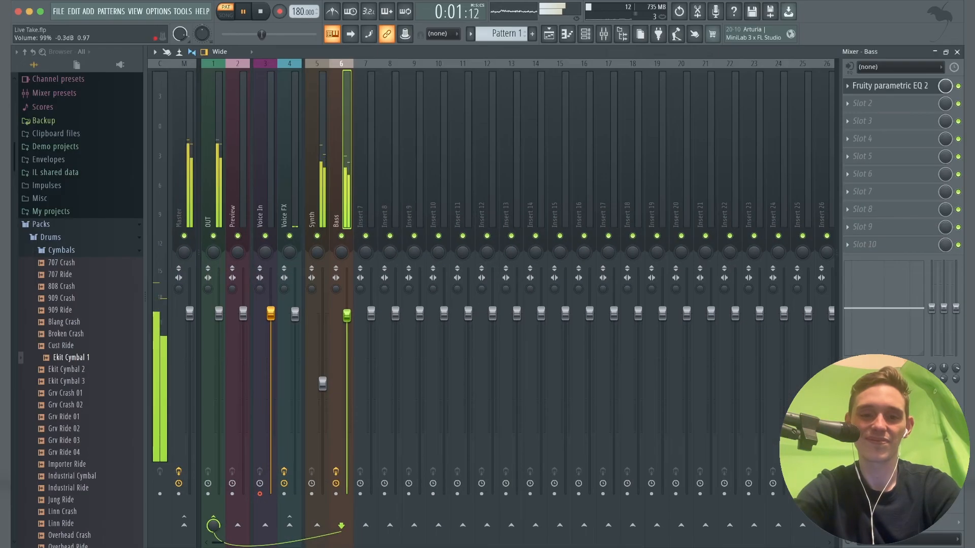
# Lower the Bass track's mixer fader slightly during playback, and stop the playback
pyautogui.moveTo(347, 315); pyautogui.dragTo(347, 336)
pyautogui.press('space')
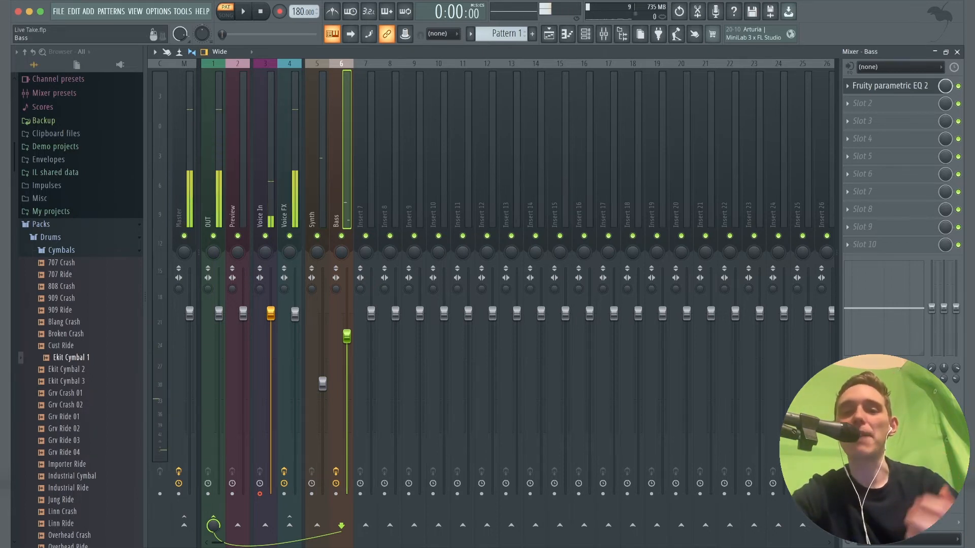
# Name mixer insert 7 Reverb, color it blue, and move it to insert 3 next to the Preview track
pyautogui.click(365, 203)
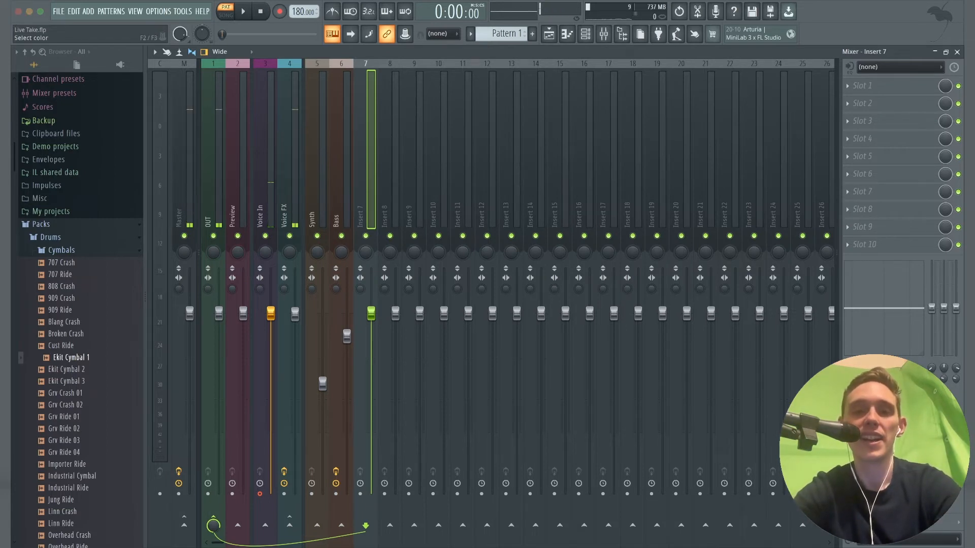
pyautogui.press('Return')
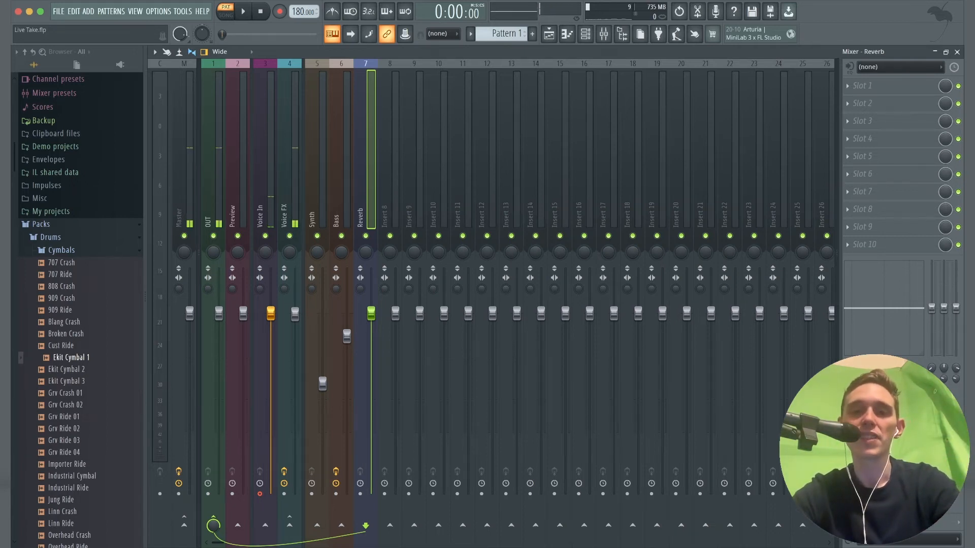
pyautogui.hotkey('alt', 'Left')
pyautogui.hotkey('alt', 'Left')
pyautogui.hotkey('alt', 'Left')
pyautogui.hotkey('alt', 'Left')
pyautogui.hotkey('alt', 'Left')
pyautogui.hotkey('alt', 'Right')
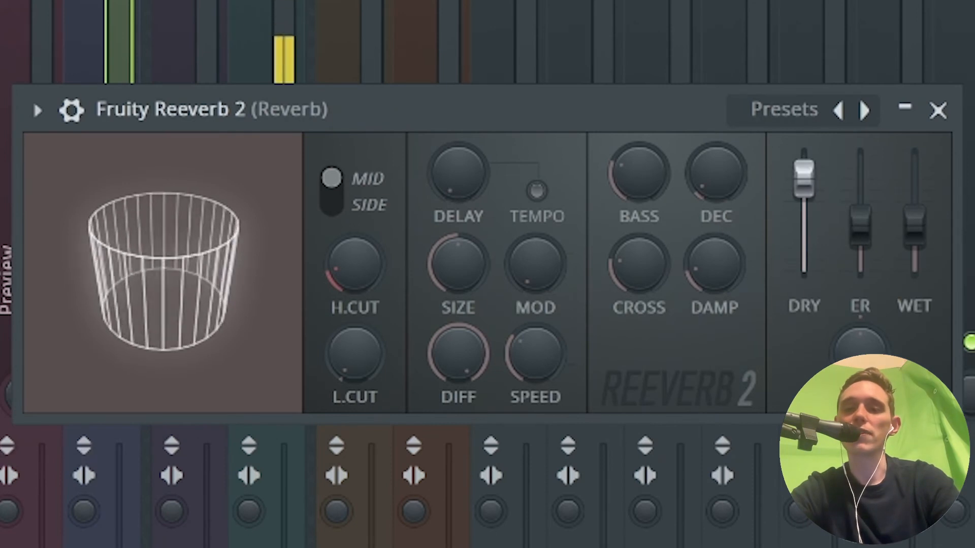
# Add Fruity Reeverb 2 to the Reverb track with DRY at minimum, WET raised, DEC slightly adjusted and SIZE at maximum
pyautogui.moveTo(804, 178); pyautogui.dragTo(804, 272)
pyautogui.moveTo(914, 225); pyautogui.dragTo(915, 175)
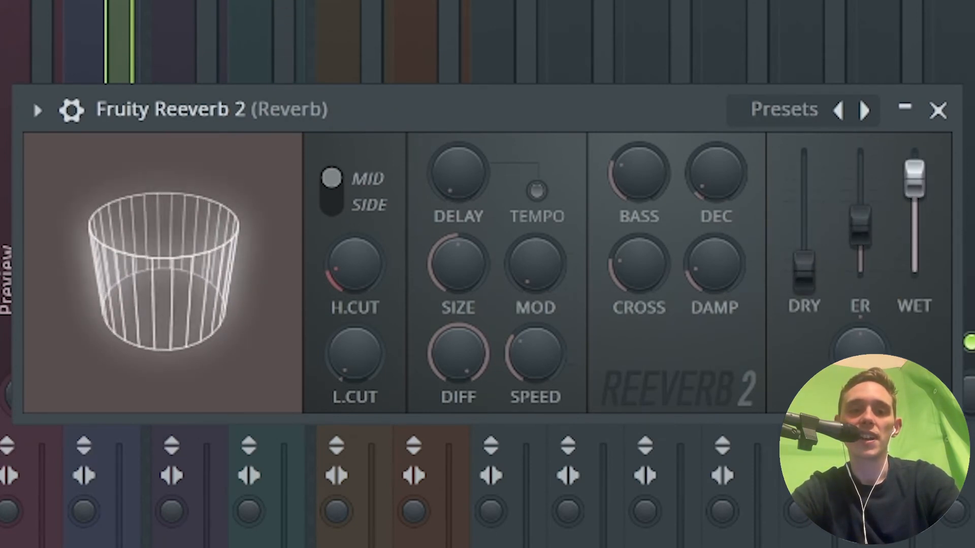
pyautogui.moveTo(715, 173); pyautogui.dragTo(716, 178)
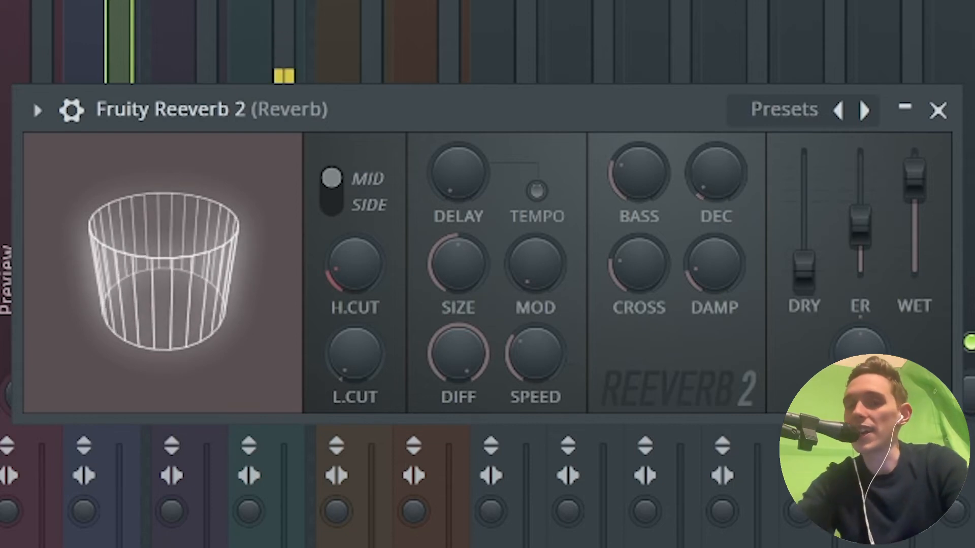
pyautogui.moveTo(458, 264); pyautogui.dragTo(458, 193)
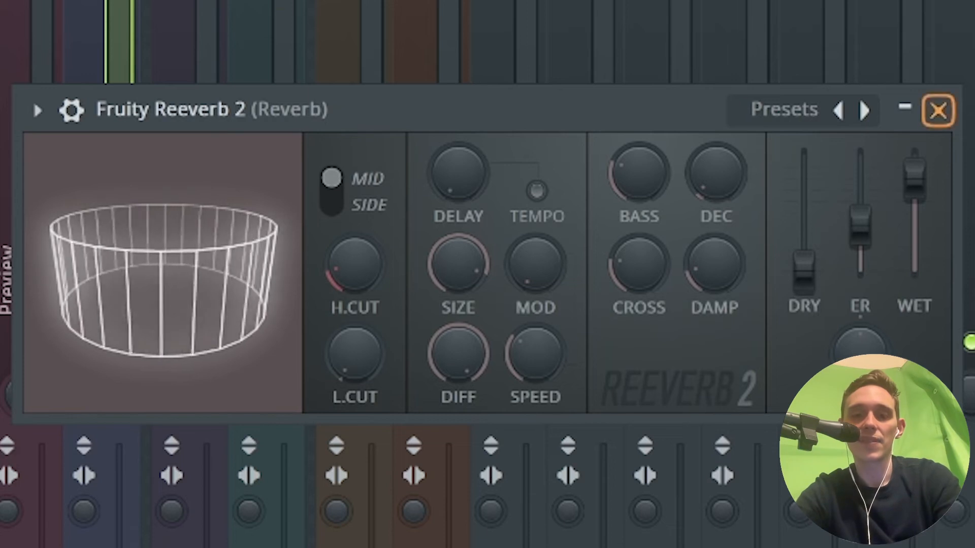
pyautogui.click(938, 110)
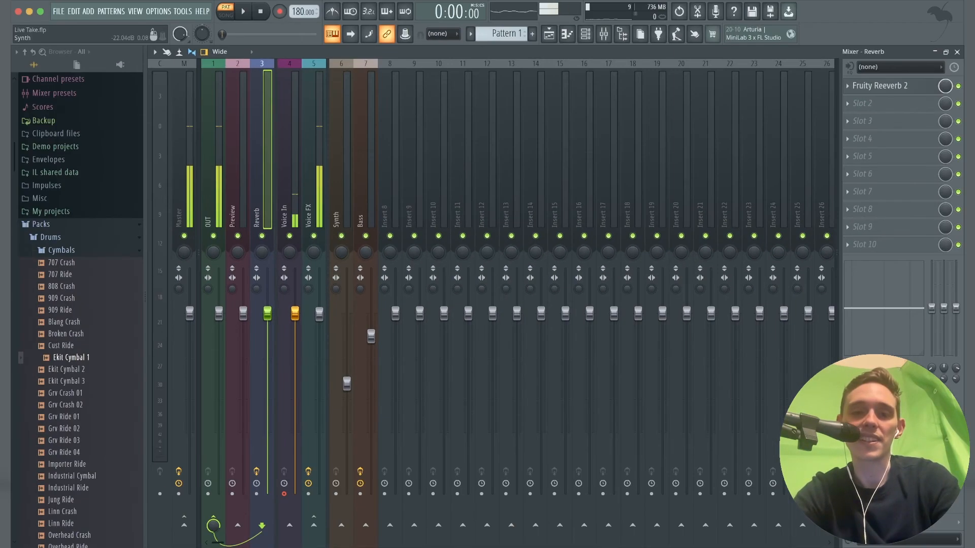
# Send the Synth mixer track to the Reverb track and preview the pattern
pyautogui.click(338, 330)
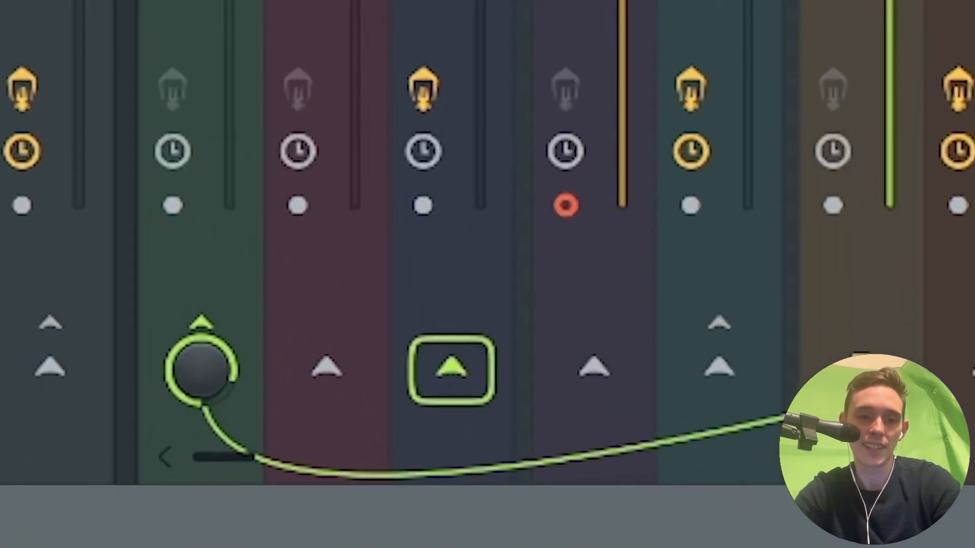
pyautogui.click(451, 369)
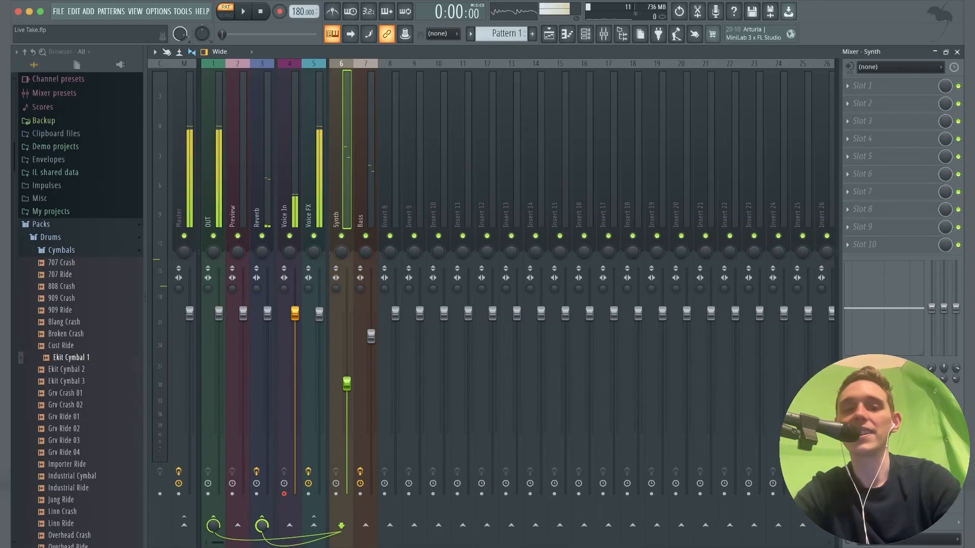
pyautogui.press('space')
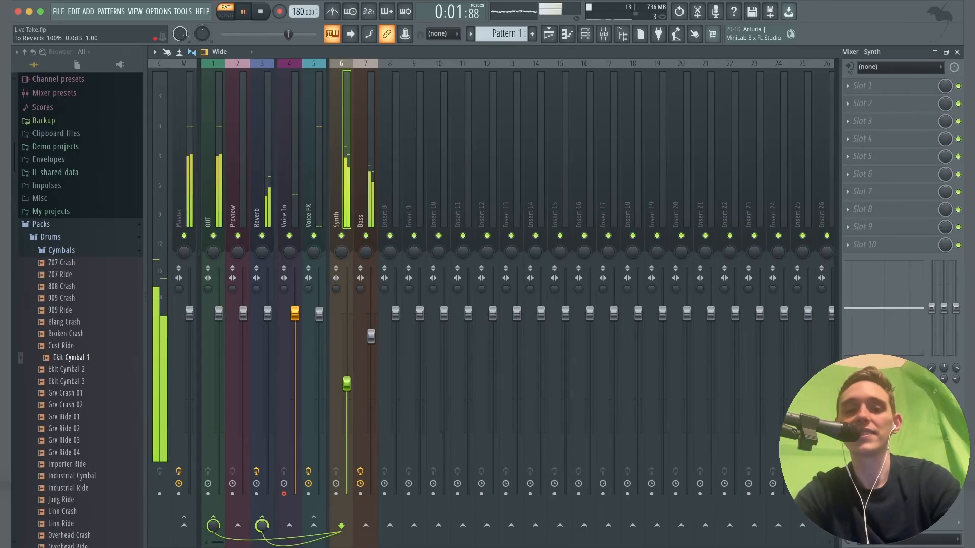
pyautogui.press('space')
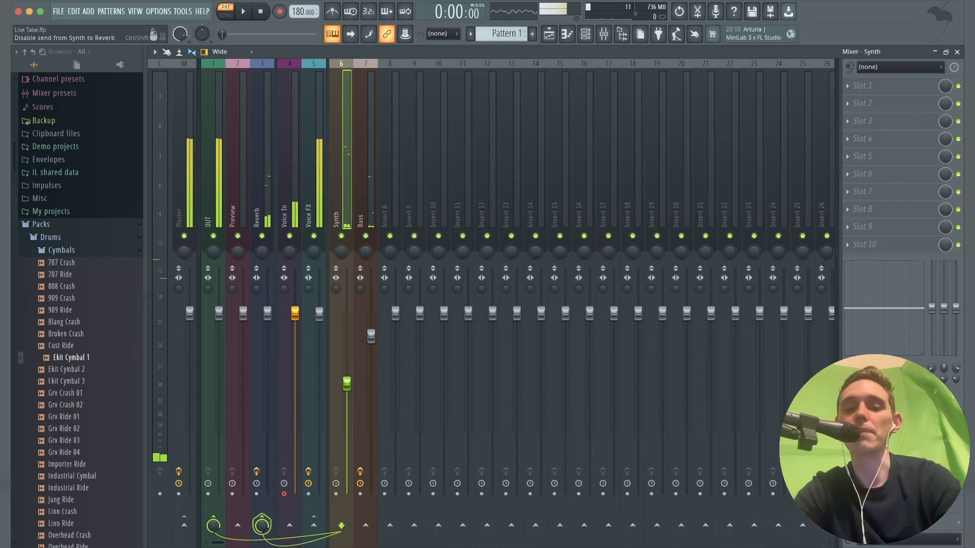
pyautogui.press('space')
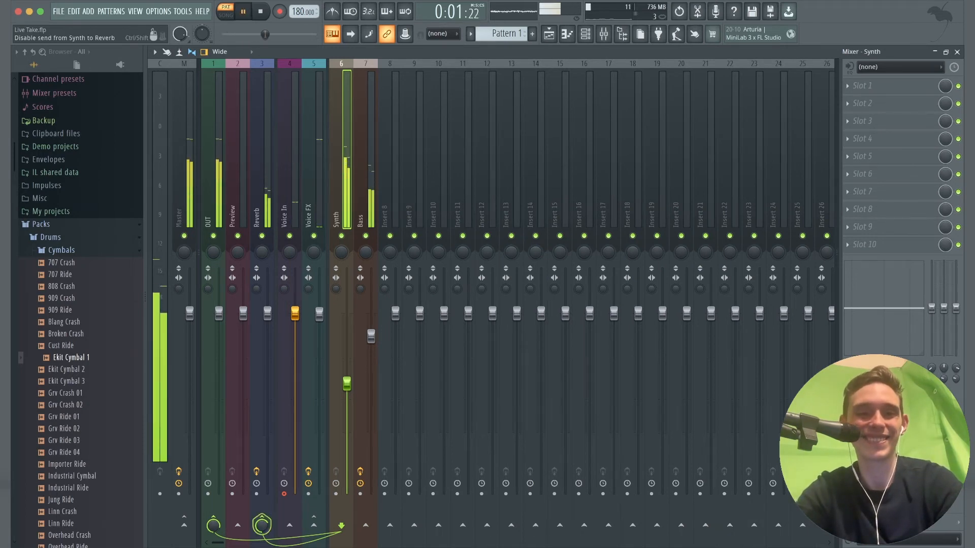
pyautogui.press('space')
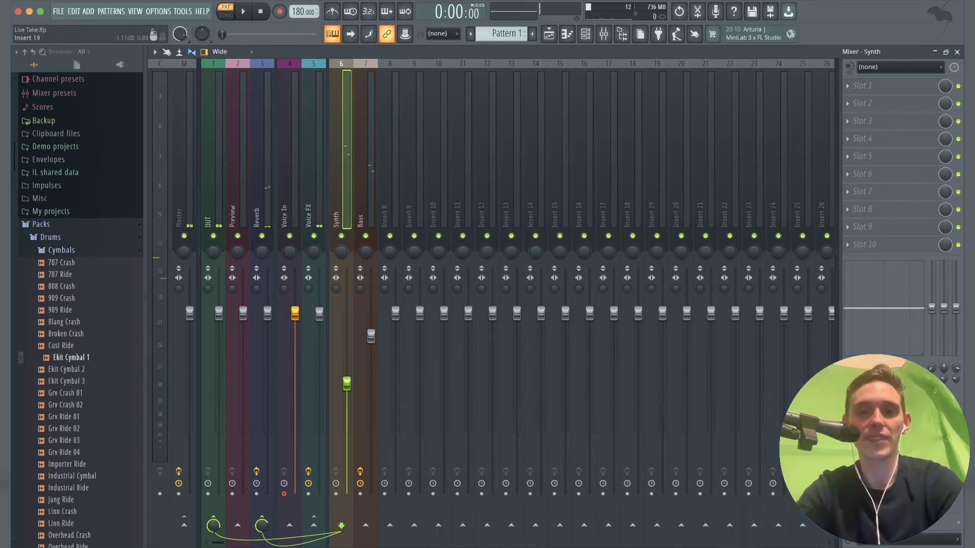
# Open the Synth channel's Sytrus, preview the pattern, and turn the direct output of operators 1 and 2 down to zero
pyautogui.click(586, 34)
pyautogui.click(501, 166)
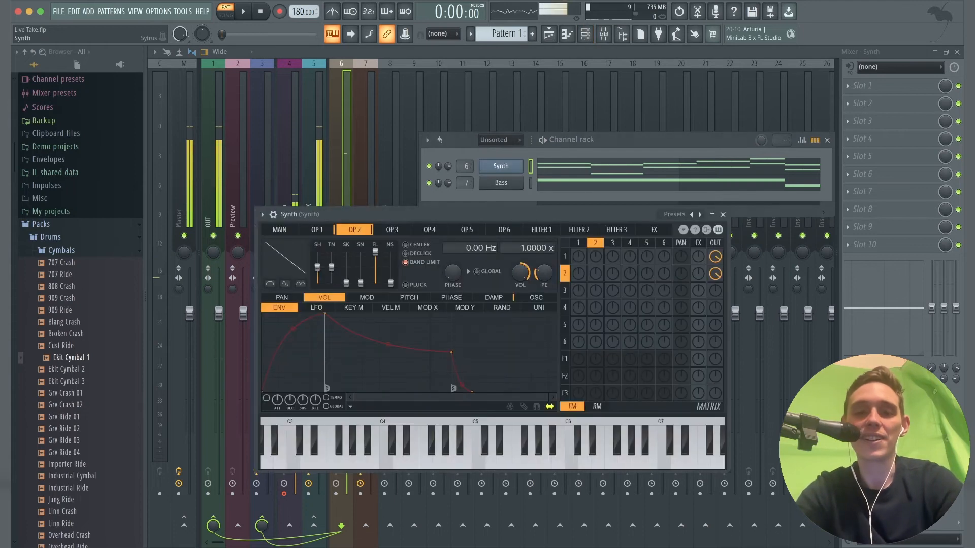
pyautogui.press('space')
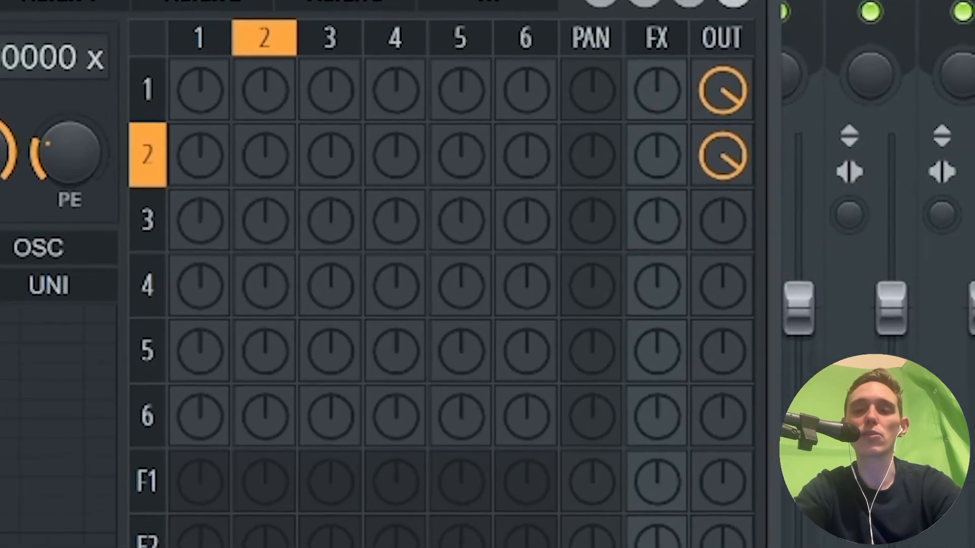
pyautogui.moveTo(772, 94); pyautogui.dragTo(772, 162)
pyautogui.moveTo(710, 156); pyautogui.dragTo(710, 239)
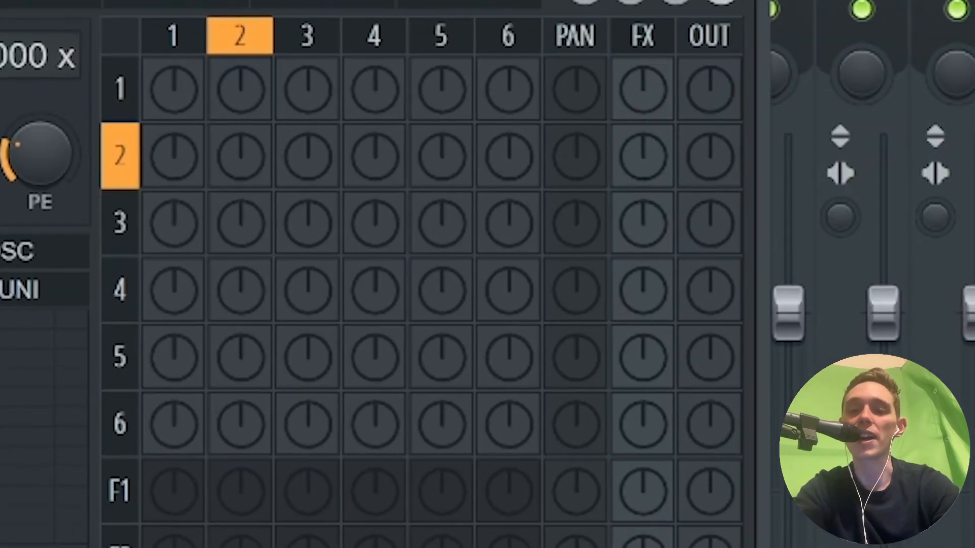
# Route operators 1 and 2 fully into Filter 1, and send Filter 1 to the output at maximum
pyautogui.moveTo(174, 492); pyautogui.dragTo(174, 416)
pyautogui.moveTo(241, 492); pyautogui.dragTo(242, 417)
pyautogui.moveTo(710, 491); pyautogui.dragTo(710, 416)
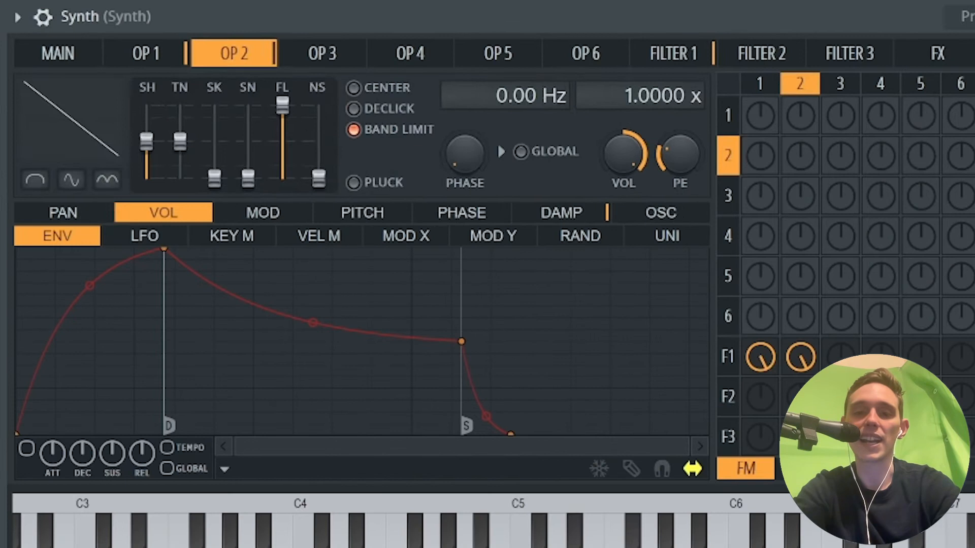
# Raise Filter 1's cutoff to maximum and enable its volume envelope
pyautogui.click(673, 53)
pyautogui.moveTo(244, 107); pyautogui.dragTo(243, 76)
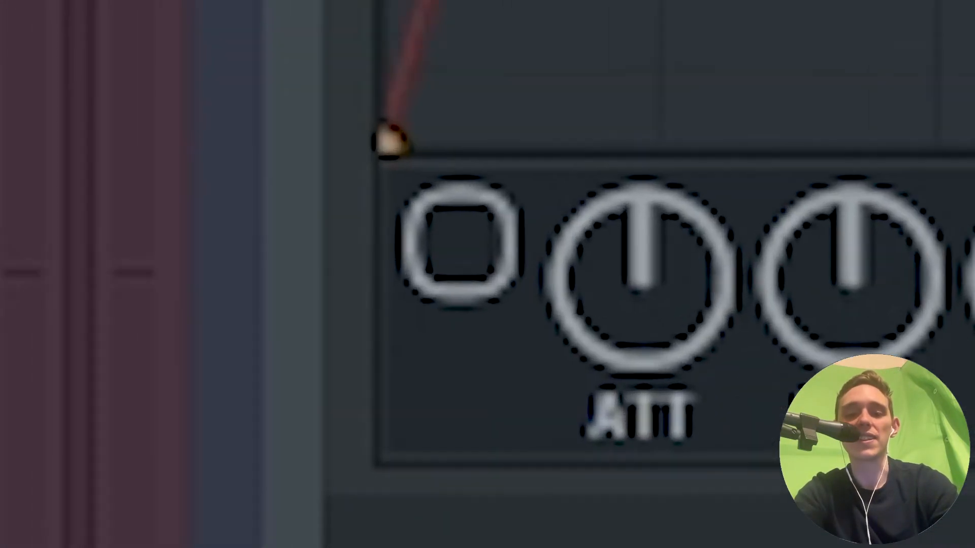
pyautogui.click(60, 433)
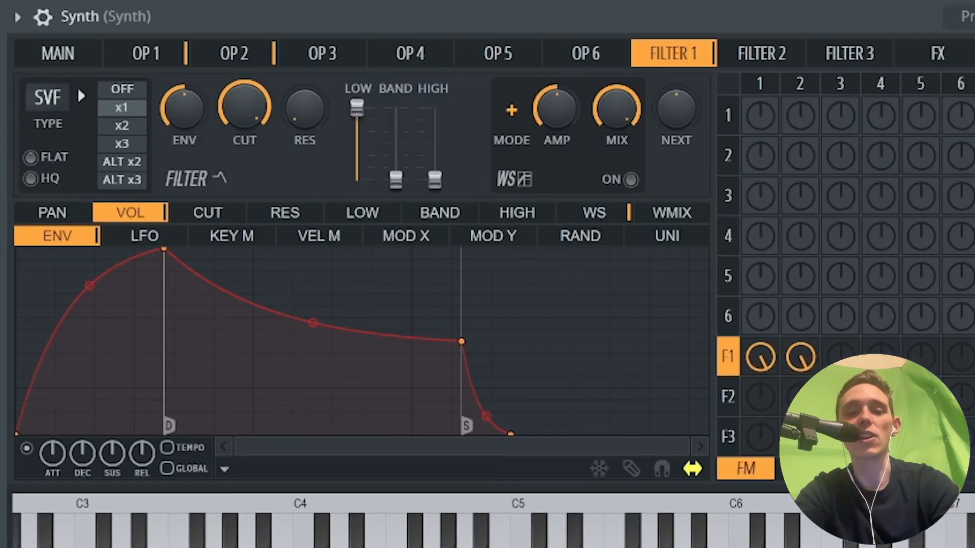
# Shape Filter 1's volume envelope with an instant attack, a fairly short decay and a sustain a little above the middle
pyautogui.moveTo(164, 249); pyautogui.dragTo(333, 248)
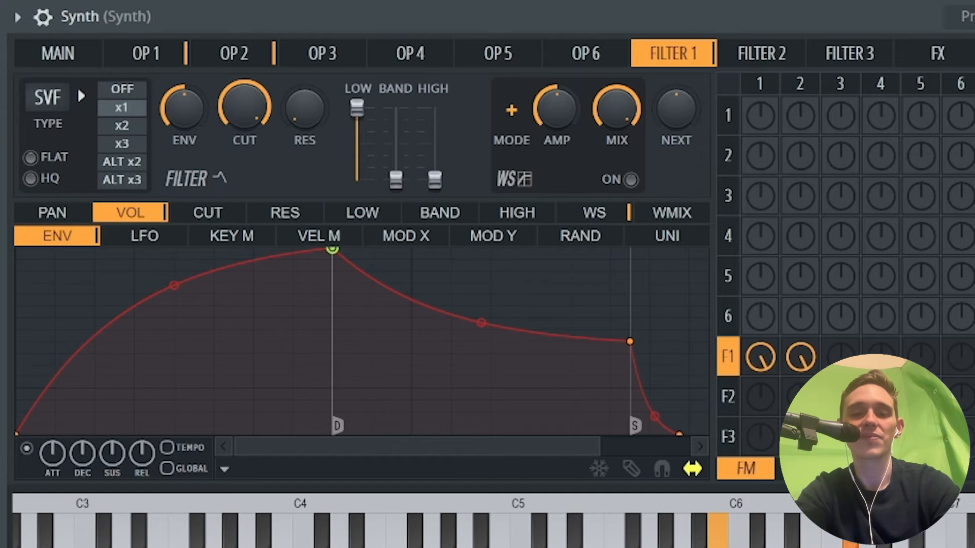
pyautogui.moveTo(332, 249); pyautogui.dragTo(18, 250)
pyautogui.moveTo(313, 341); pyautogui.dragTo(307, 433)
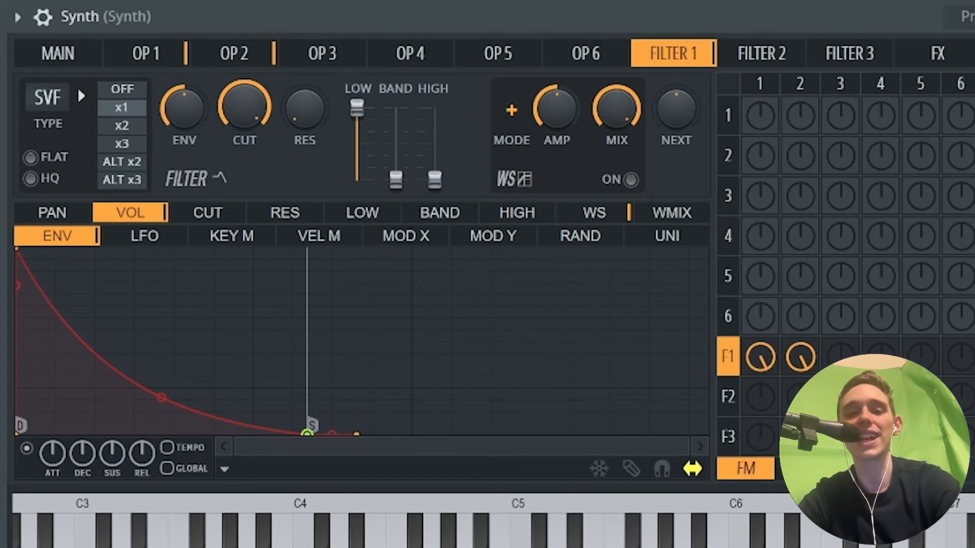
pyautogui.moveTo(307, 434); pyautogui.dragTo(314, 366)
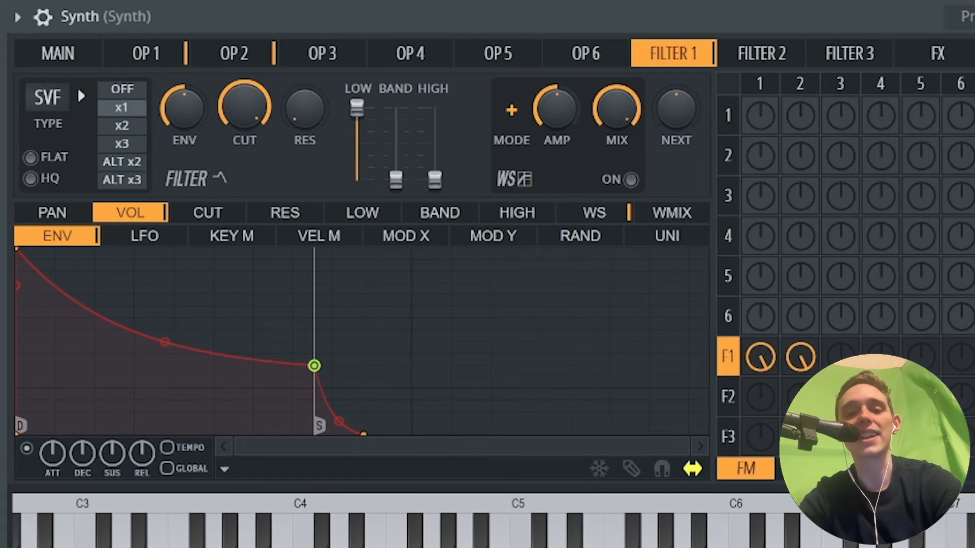
pyautogui.moveTo(314, 366); pyautogui.dragTo(95, 433)
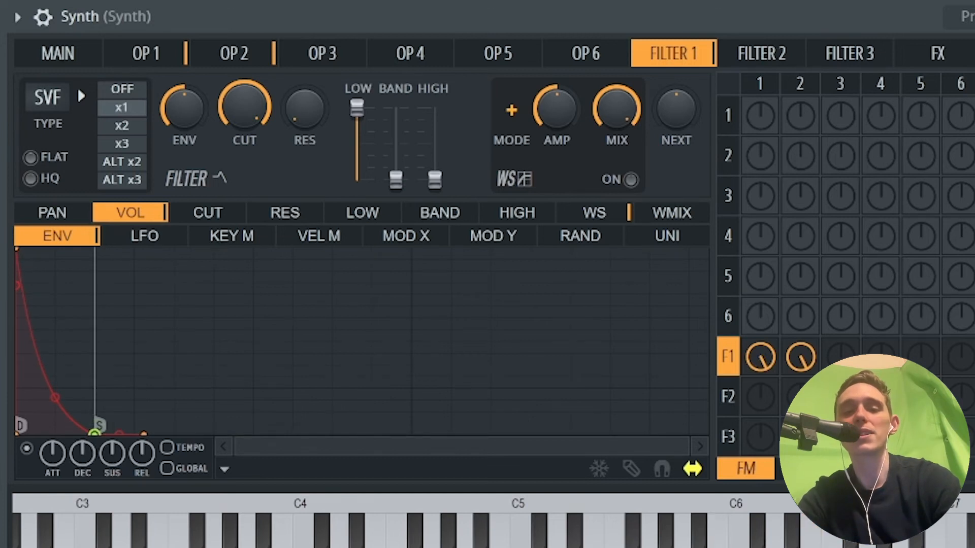
pyautogui.moveTo(95, 433); pyautogui.dragTo(94, 375)
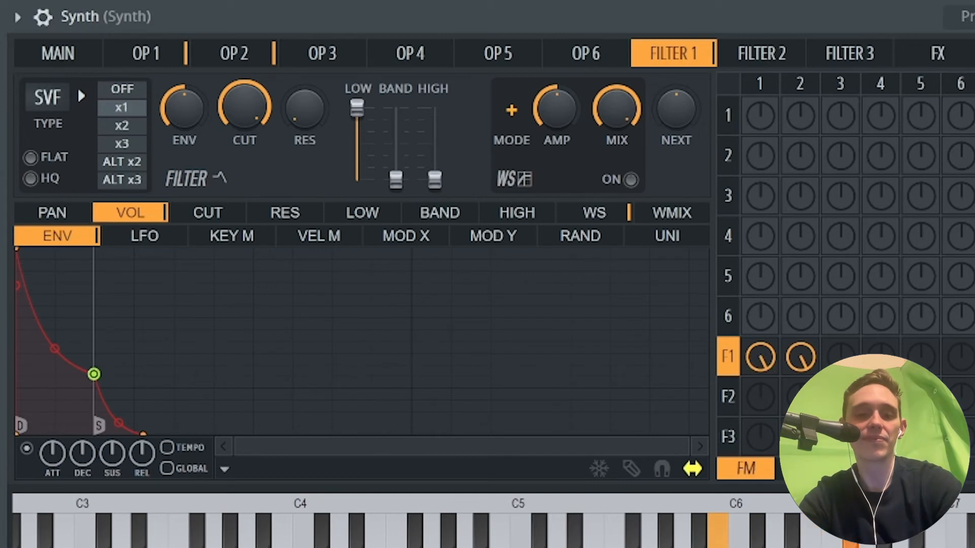
pyautogui.moveTo(94, 374); pyautogui.dragTo(229, 304)
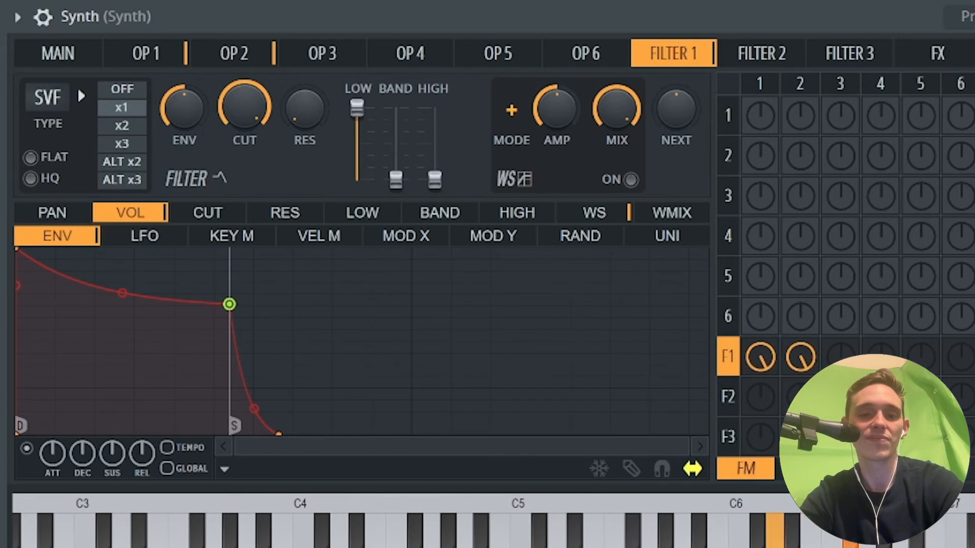
pyautogui.moveTo(230, 304); pyautogui.dragTo(196, 337)
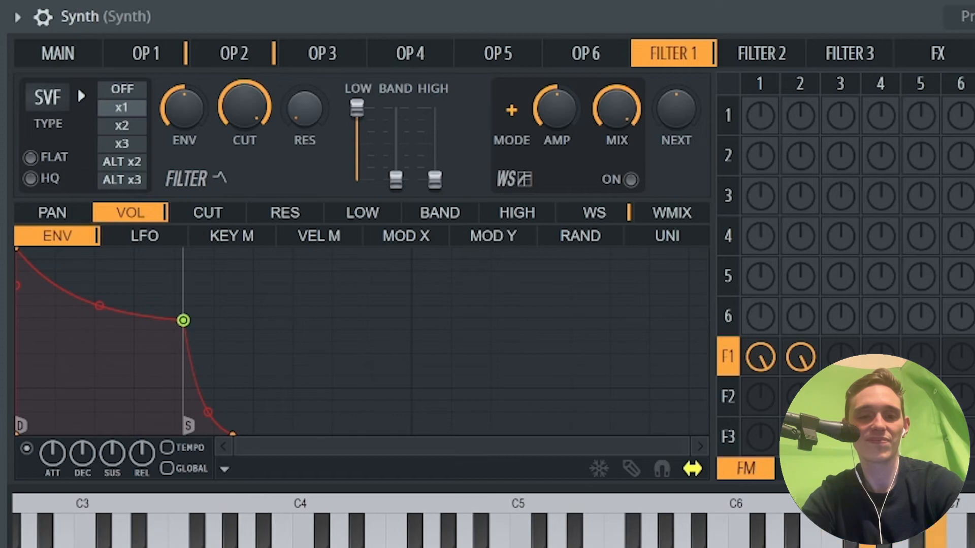
# Give operator 3 the same sawtooth shape as operator 2, with band limit enabled and SH at the middle
pyautogui.click(234, 53)
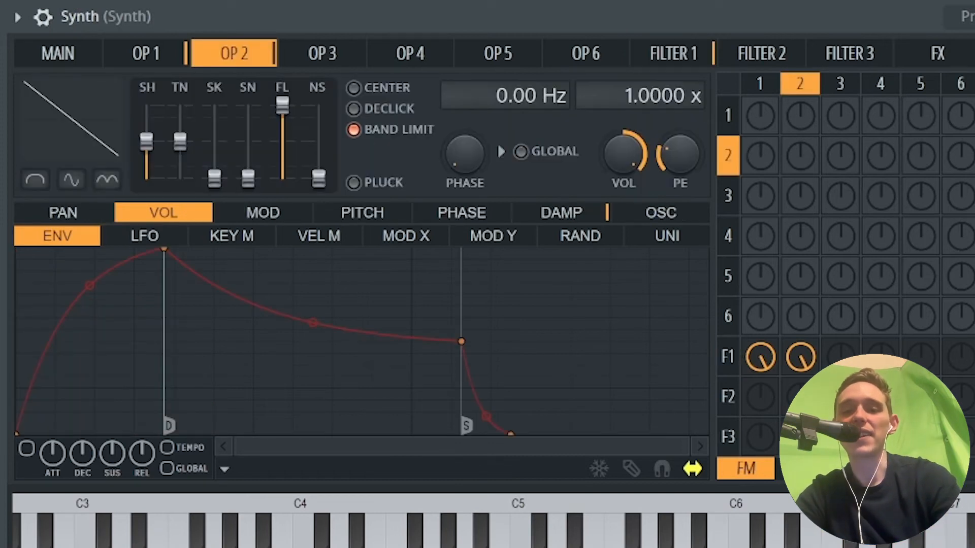
pyautogui.click(322, 53)
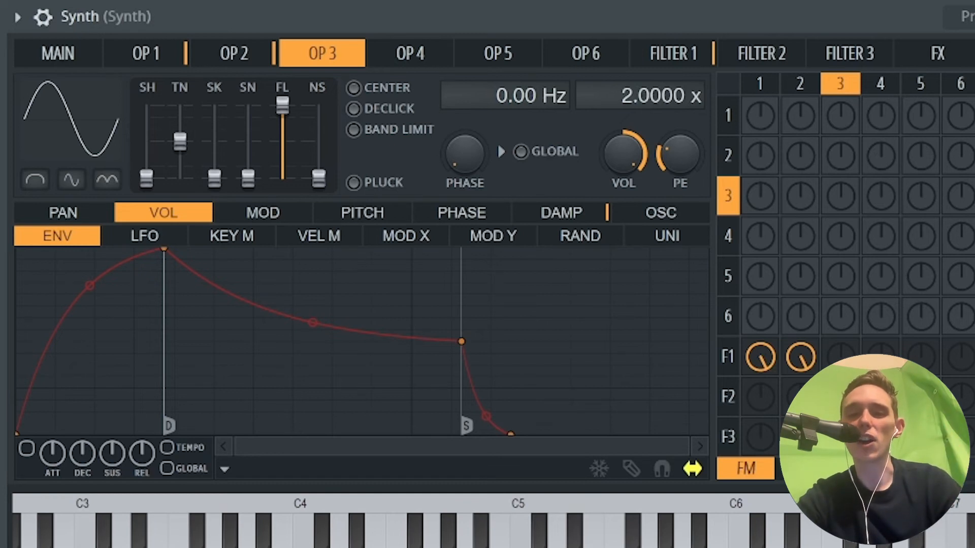
pyautogui.click(354, 130)
pyautogui.moveTo(147, 179); pyautogui.dragTo(146, 142)
pyautogui.click(234, 53)
pyautogui.click(322, 54)
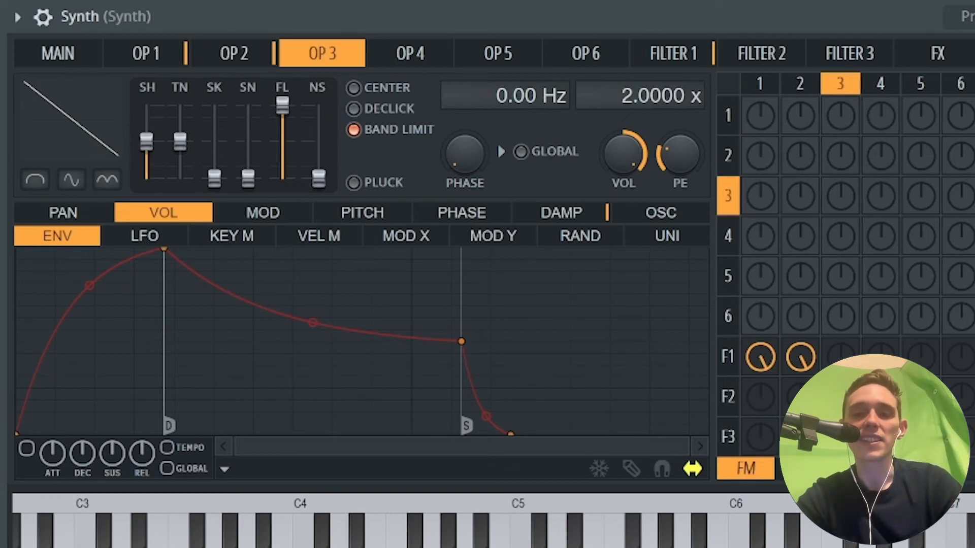
# Set operator 3's frequency ratio to 0.5000 x, comparing it with the ratios of operators 1 and 2
pyautogui.click(95, 57)
pyautogui.click(192, 57)
pyautogui.click(288, 57)
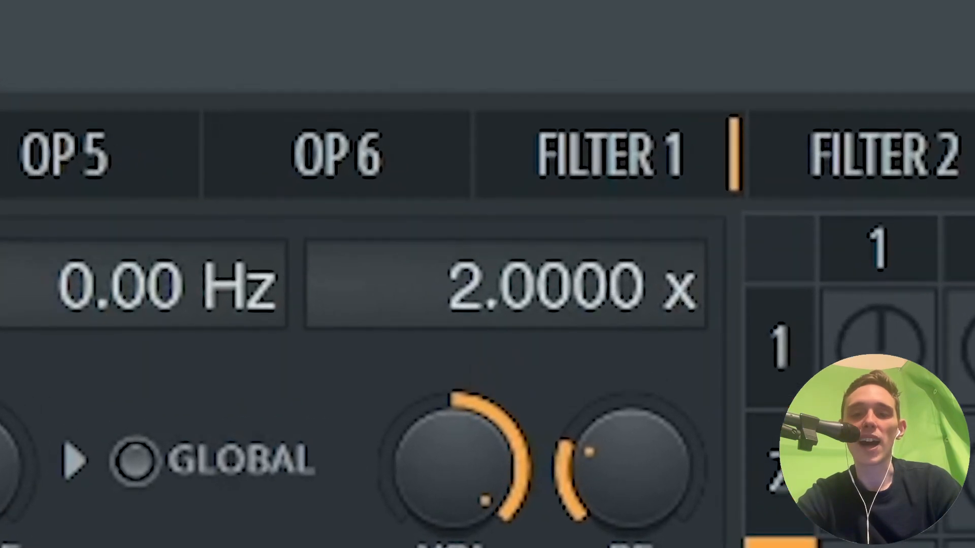
pyautogui.moveTo(516, 287); pyautogui.dragTo(515, 375)
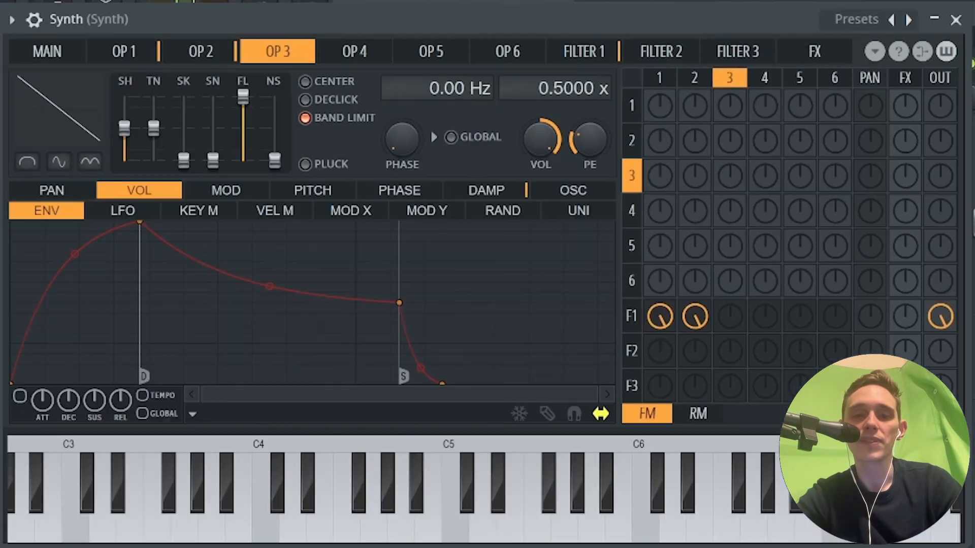
pyautogui.click(123, 52)
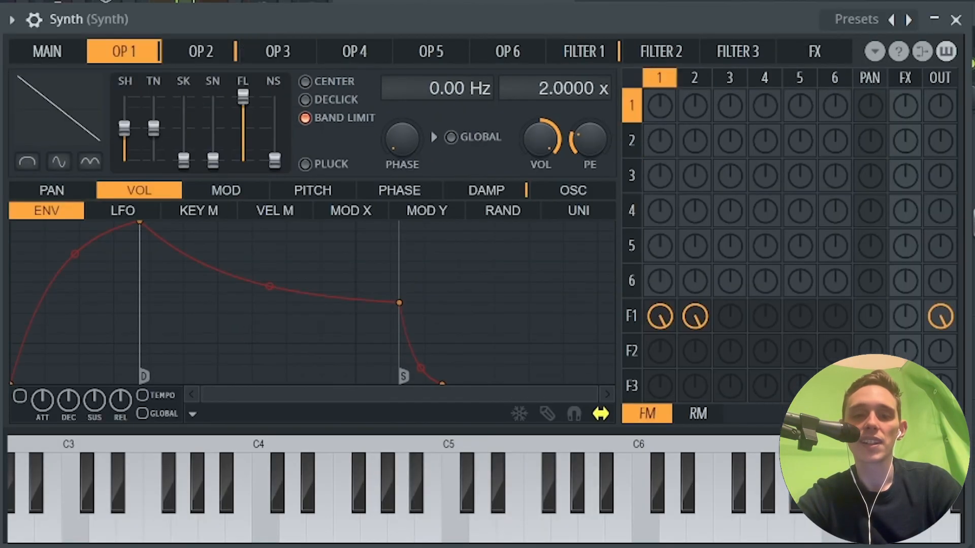
pyautogui.click(201, 52)
pyautogui.click(278, 51)
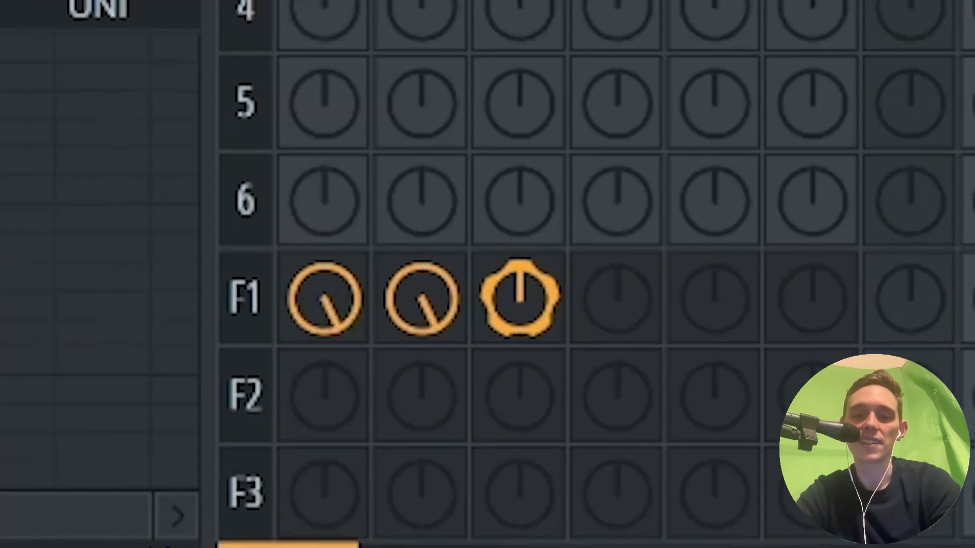
# Route operator 3 into Filter 1 at a level slightly below that of operators 1 and 2
pyautogui.moveTo(730, 316); pyautogui.dragTo(730, 299)
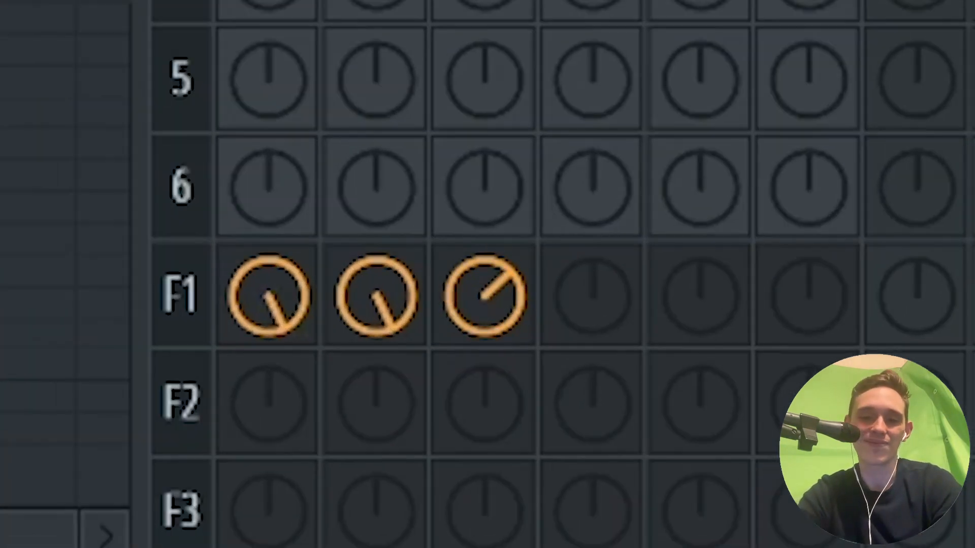
pyautogui.moveTo(485, 296)
pyautogui.mouseDown()
pyautogui.moveTo(484, 224)
pyautogui.moveTo(485, 239)
pyautogui.mouseUp()
pyautogui.moveTo(485, 296); pyautogui.dragTo(485, 283)
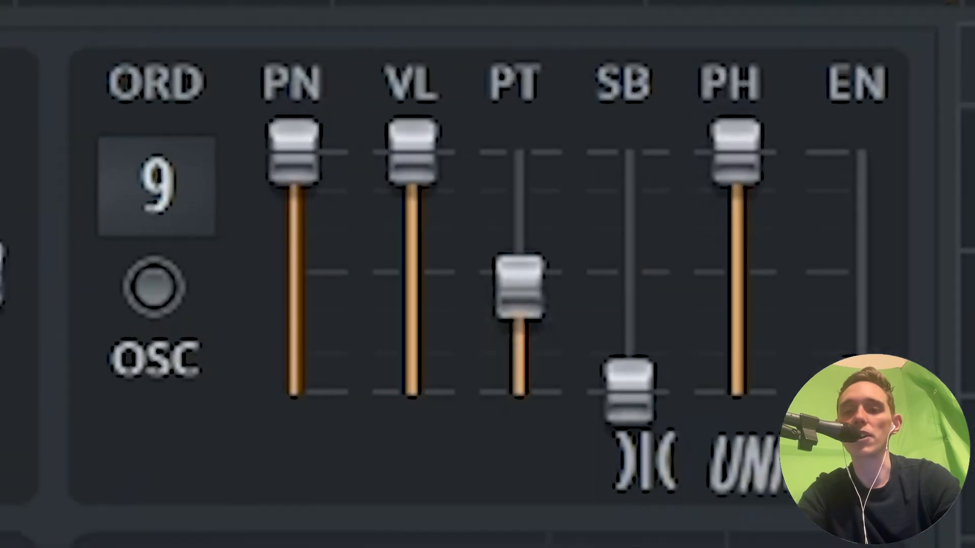
# Adjust the unison pitch (PT) amount to about the middle, and return to the Filter 1 settings
pyautogui.moveTo(518, 287)
pyautogui.mouseDown()
pyautogui.moveTo(519, 201)
pyautogui.moveTo(519, 330)
pyautogui.moveTo(518, 234)
pyautogui.moveTo(519, 305)
pyautogui.moveTo(519, 271)
pyautogui.mouseUp()
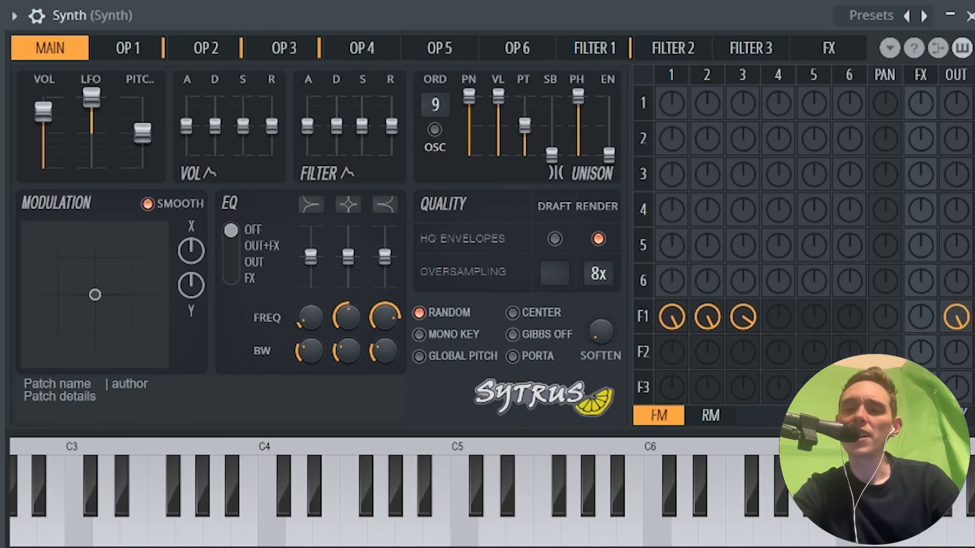
pyautogui.click(594, 48)
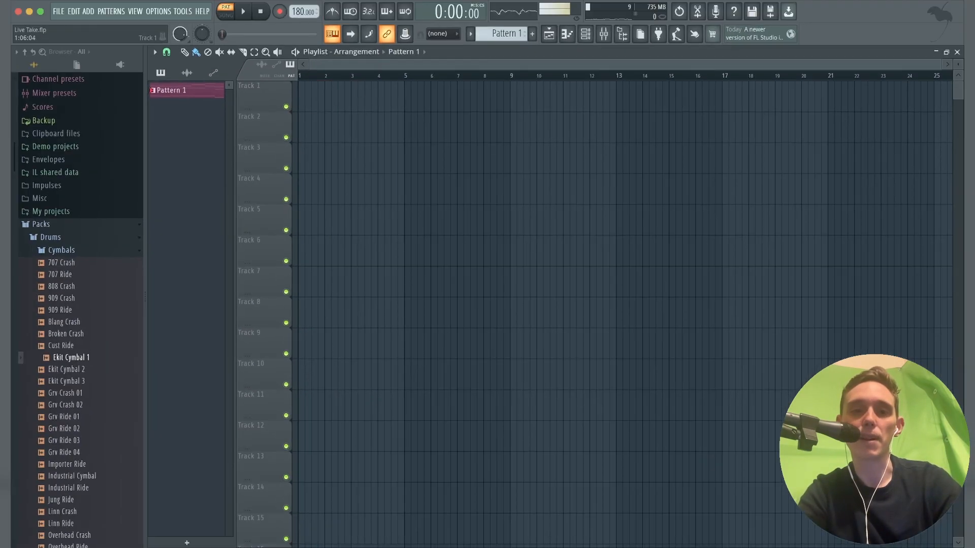
# Place two consecutive Pattern 1 clips on Track 1 of the playlist, switch to song mode, and play the arrangement
pyautogui.click(308, 97)
pyautogui.moveTo(300, 97); pyautogui.dragTo(396, 98)
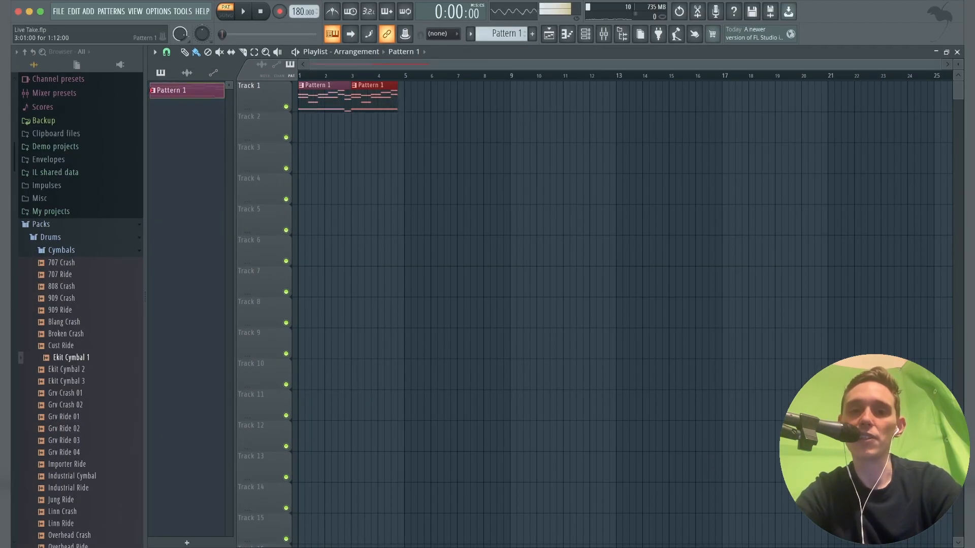
pyautogui.press('l')
pyautogui.press('space')
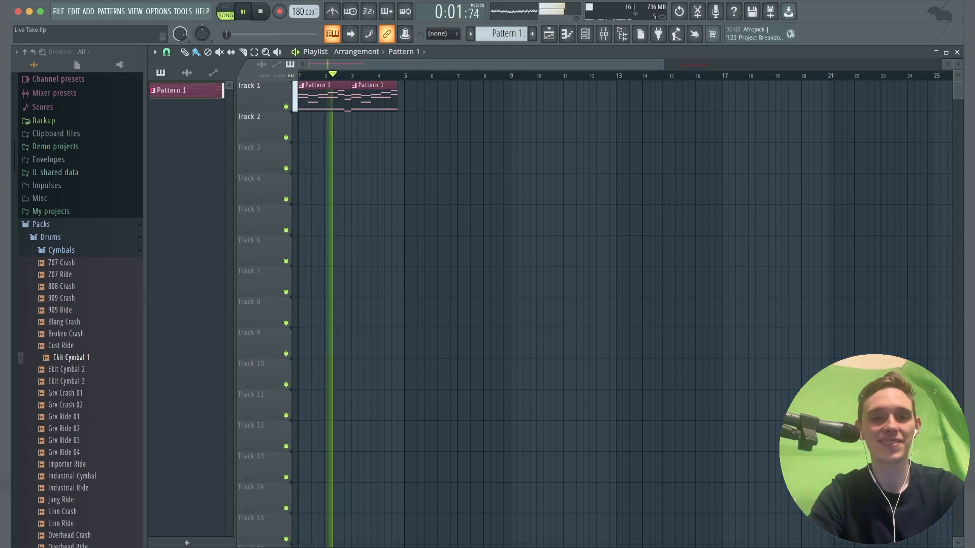